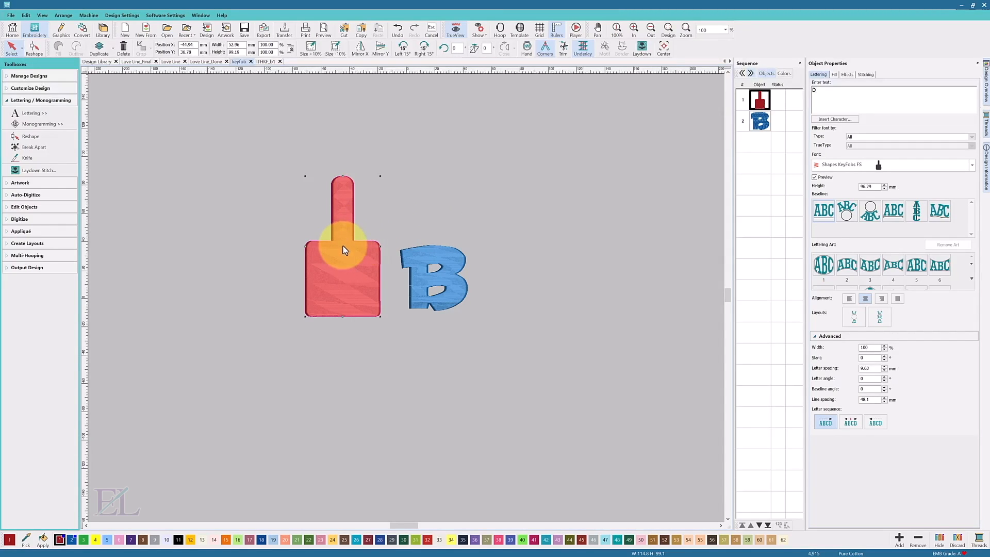
Look through the characters available in the font of the blue letter B
click(438, 249)
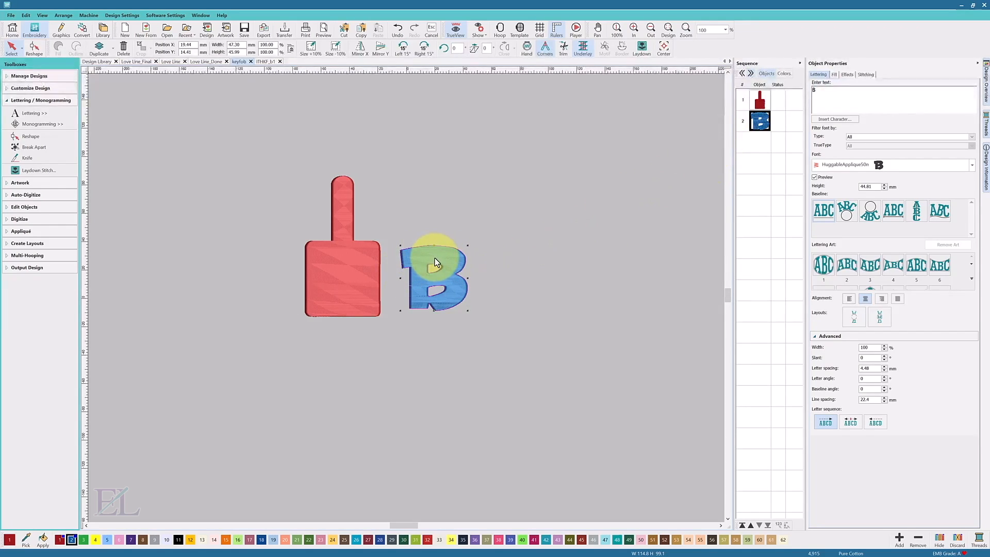
click(835, 119)
mouse_move(586, 234)
mouse_down()
mouse_move(583, 283)
mouse_move(587, 233)
mouse_up()
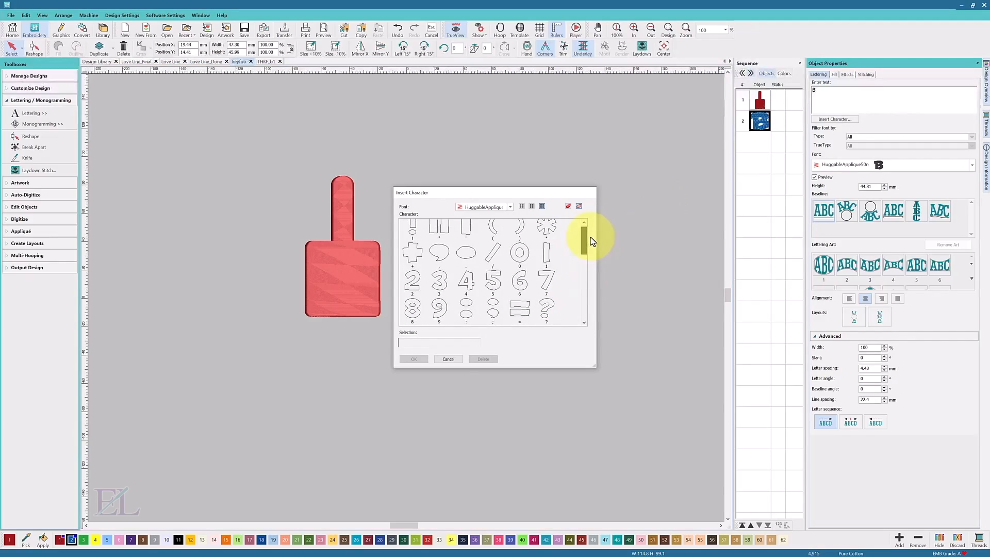
click(449, 359)
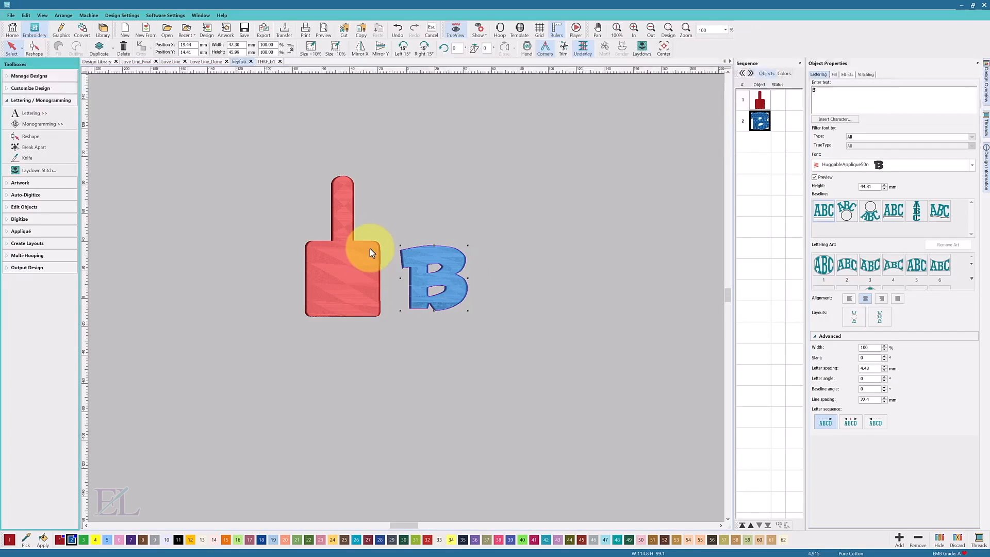
Resize the red key fob shape to a height of 130 mm and move it to the centre of the design
click(759, 98)
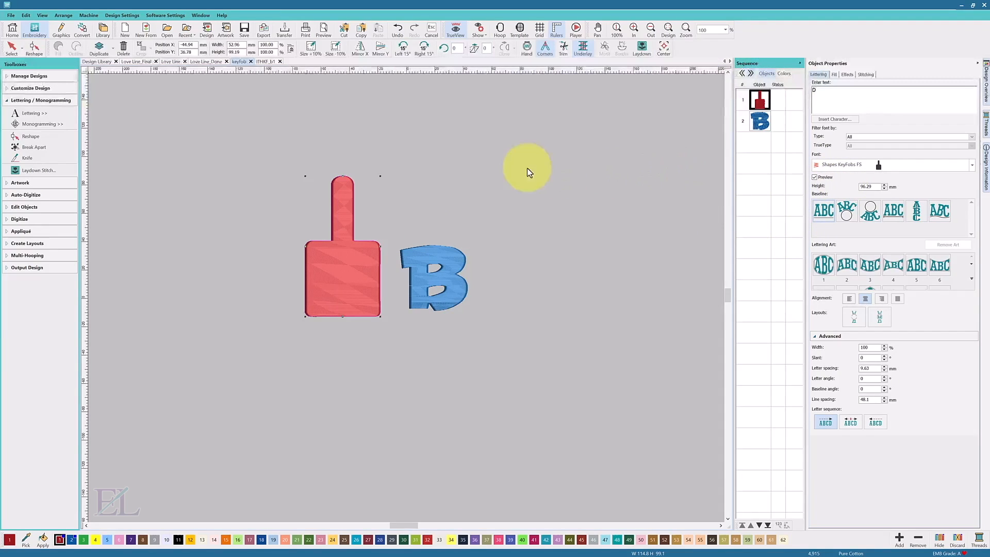
double_click(241, 52)
text(130)
key(Return)
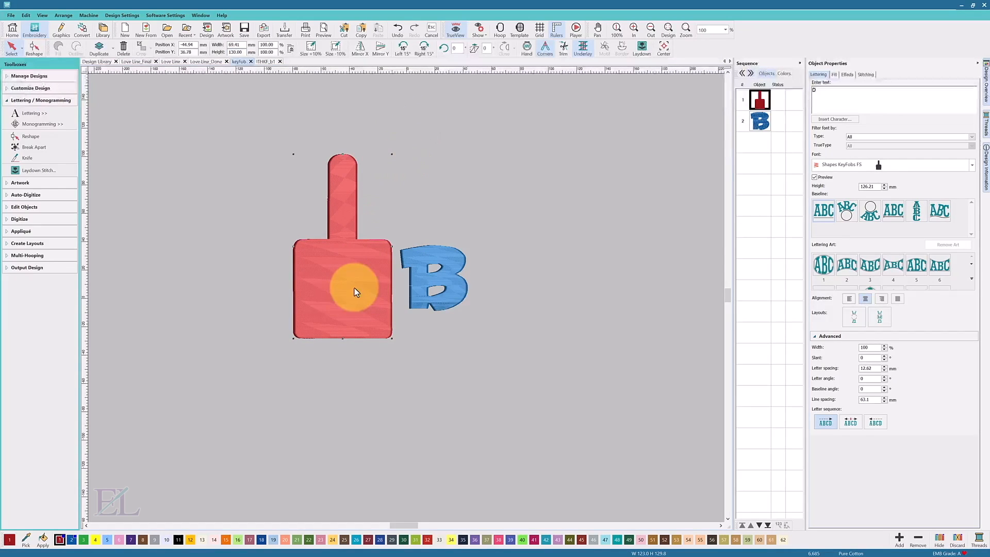
drag(342, 285, 406, 338)
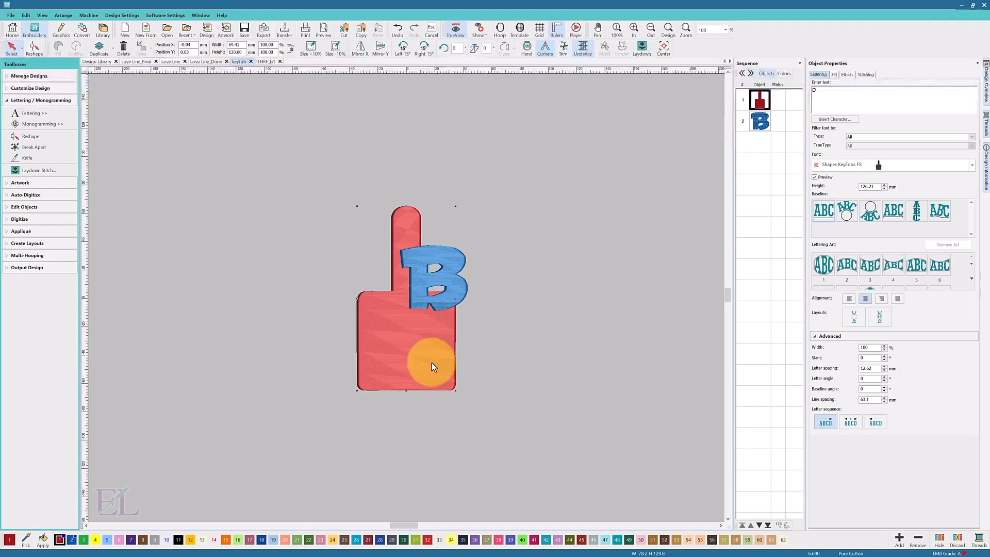
click(296, 280)
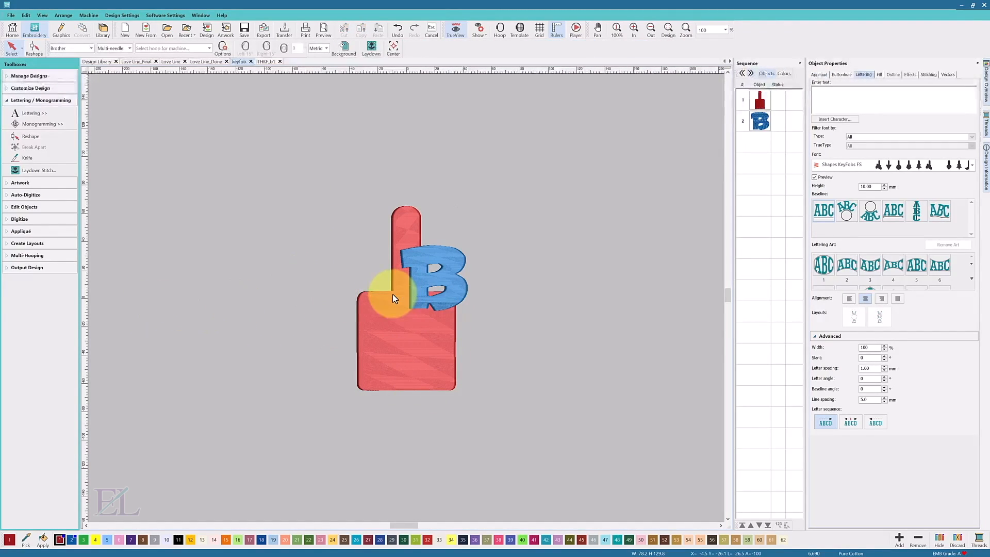
Place horizontal guides at the key fob square's upper edge, middle and lower edge, plus a vertical guide through its centre
click(85, 306)
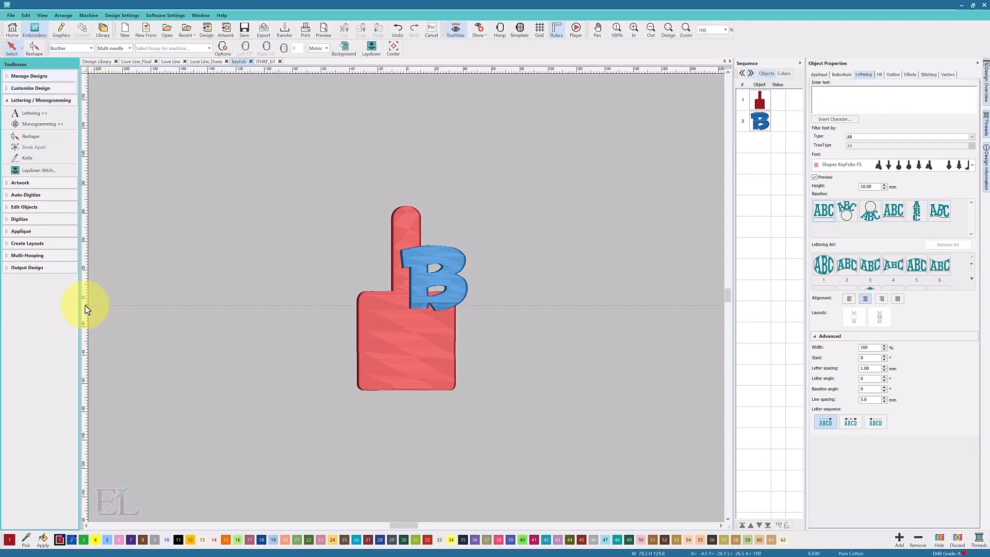
drag(86, 305, 89, 290)
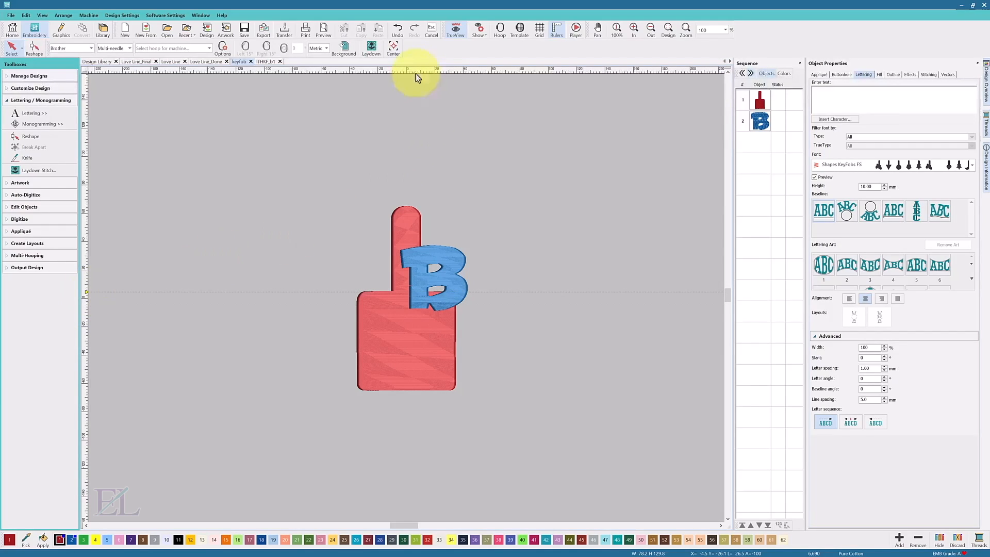
drag(406, 70, 406, 75)
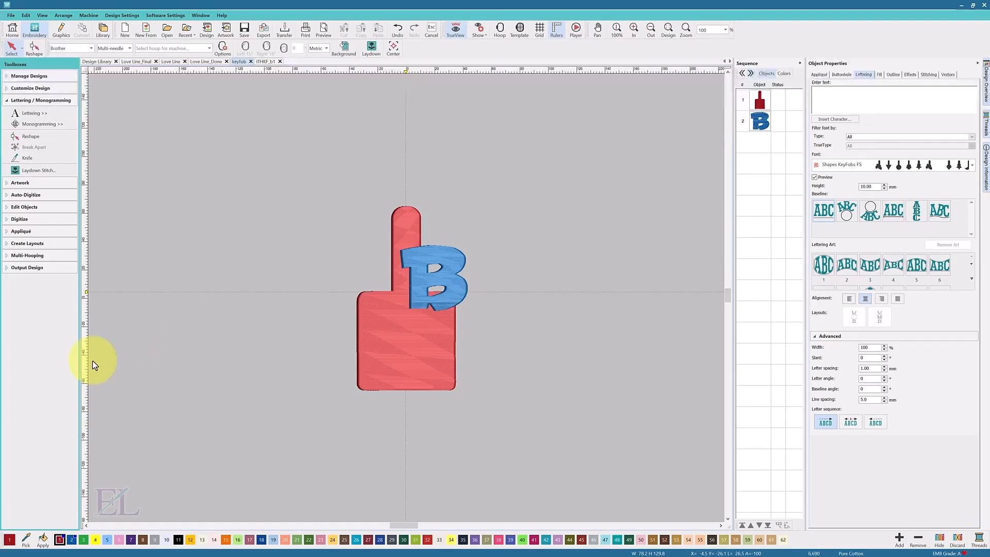
drag(85, 394, 84, 391)
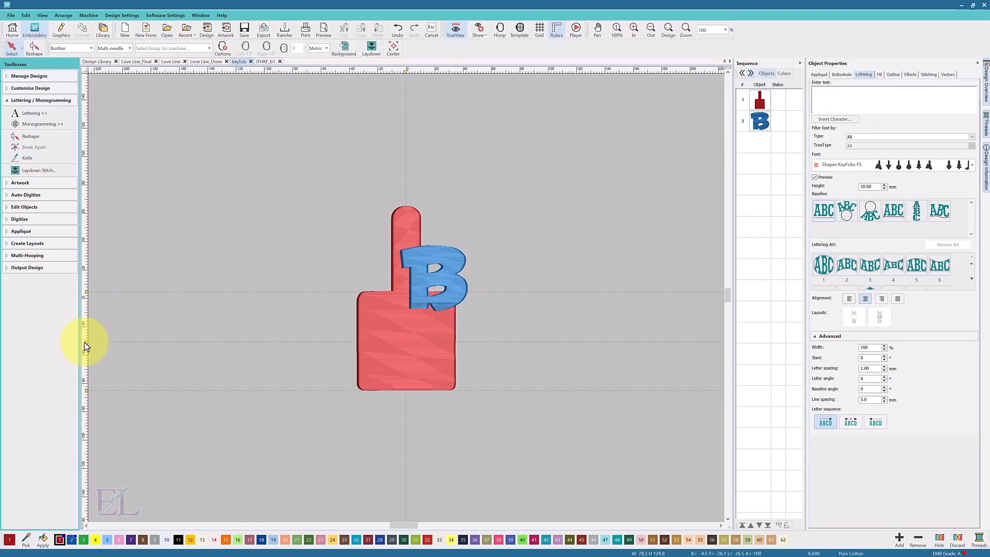
drag(85, 343, 90, 343)
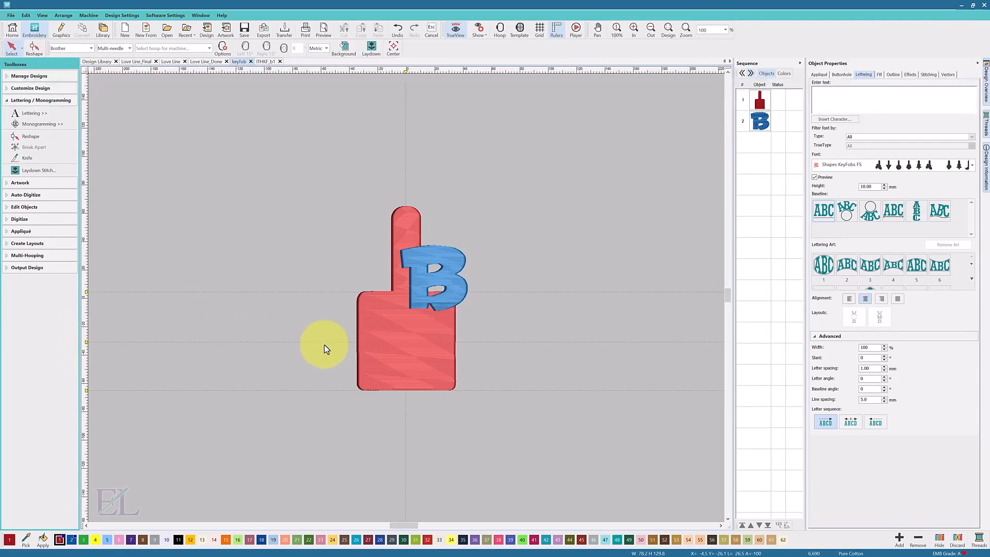
click(86, 342)
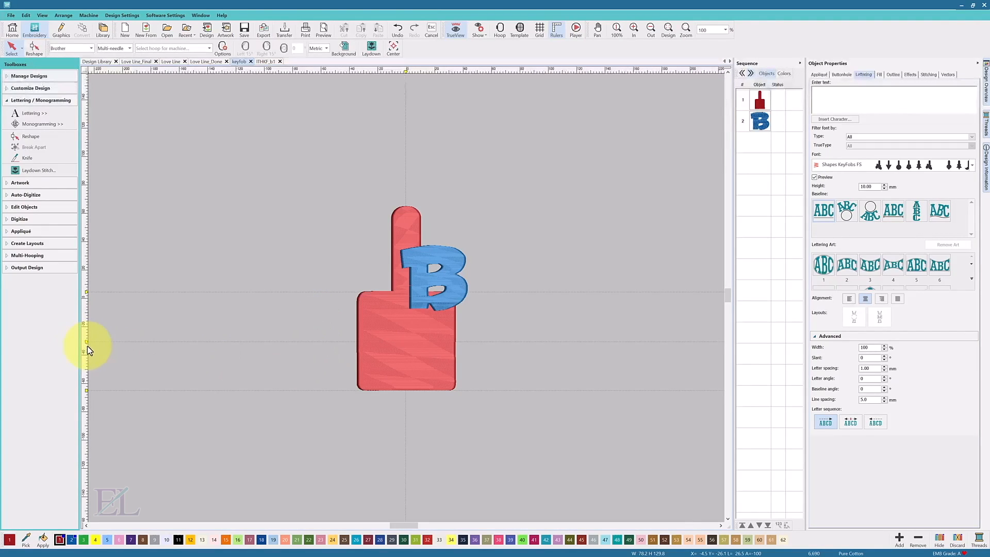
Move the blue letter B clear of the key fob and break apart the key fob lettering object
drag(443, 269, 512, 225)
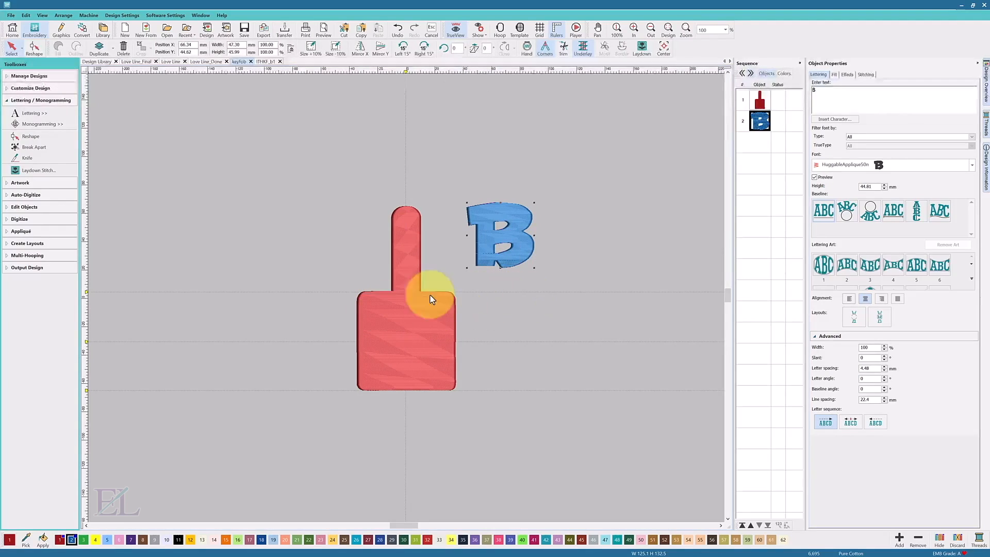
click(760, 99)
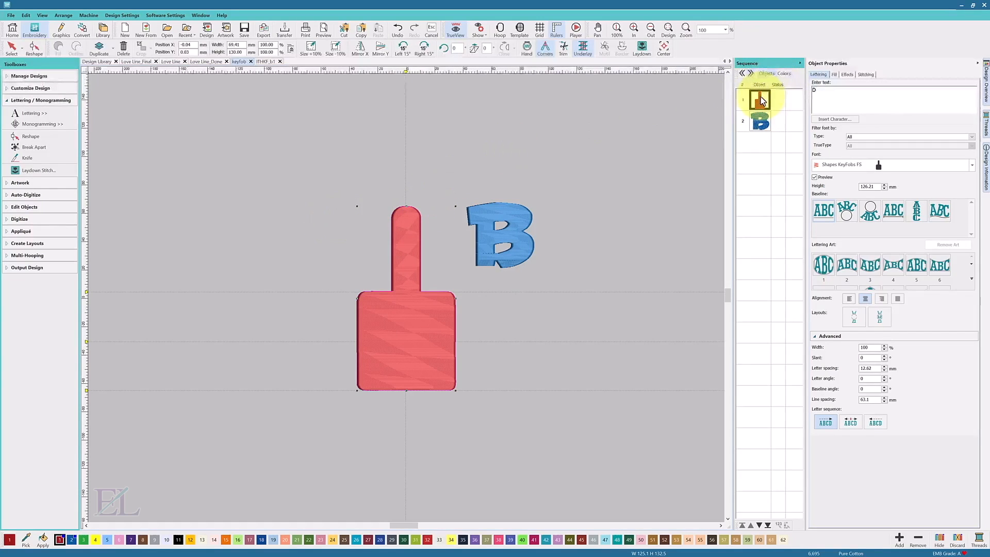
click(33, 147)
Try a Tatami fill on the key fob shape and convert it to a Single Run outline
click(759, 99)
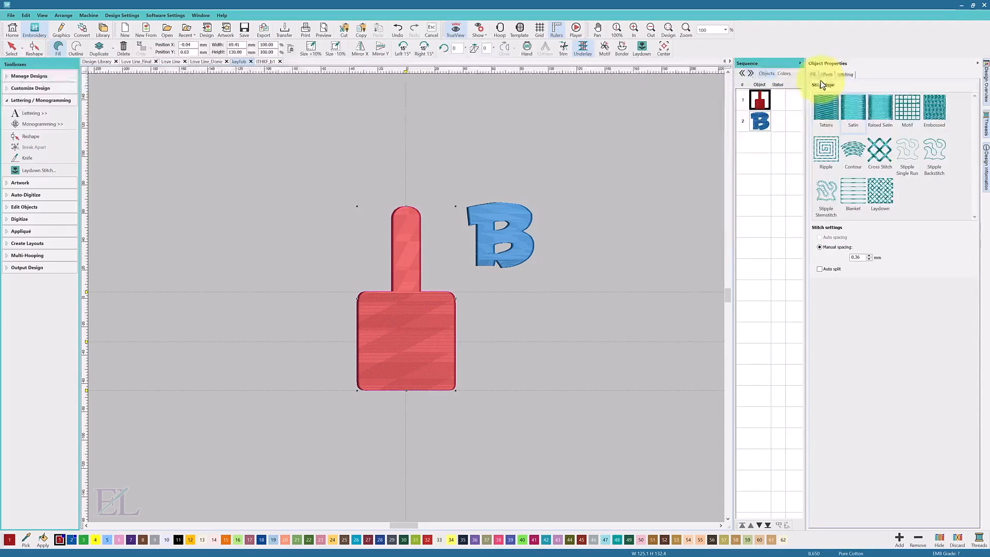
click(827, 119)
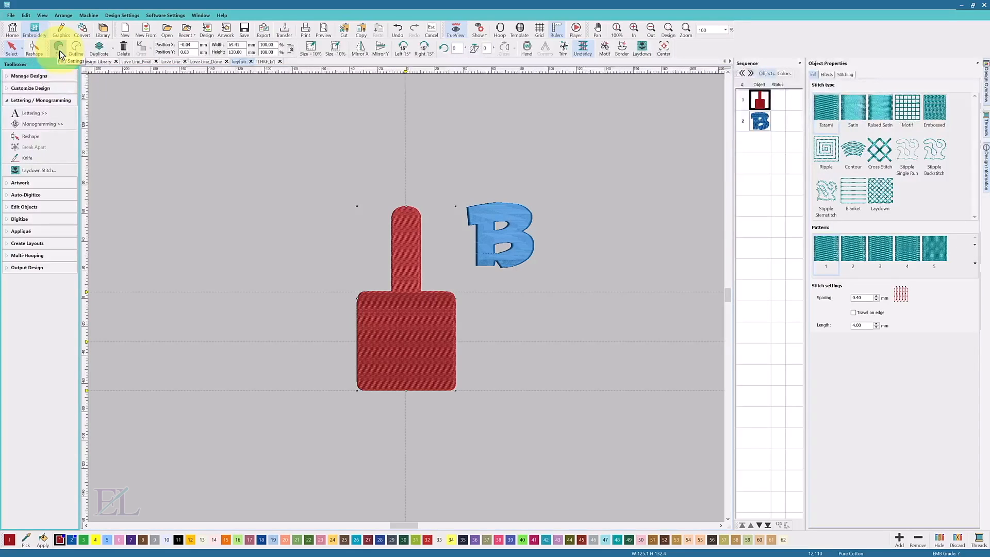
click(78, 50)
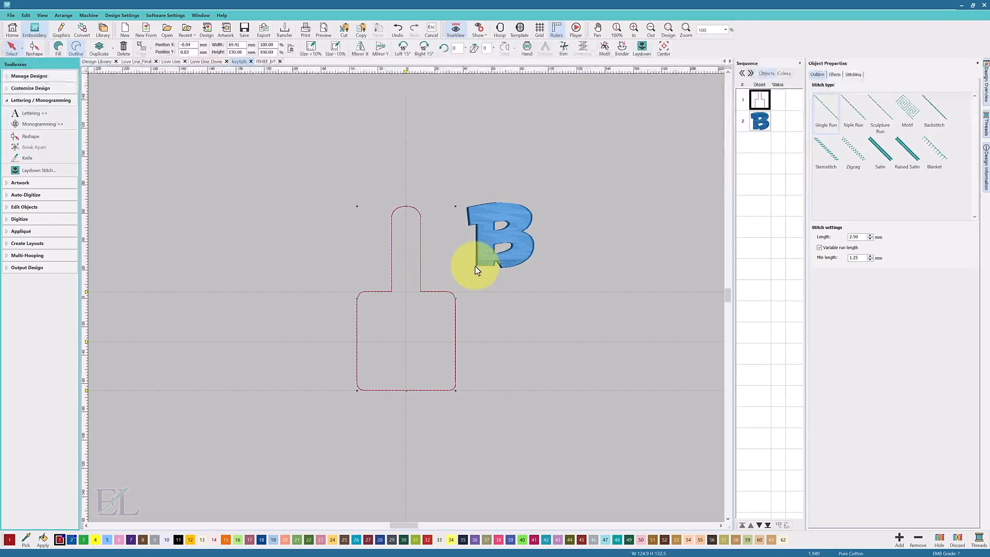
Set the height of the blue letter B to 50 mm
click(527, 254)
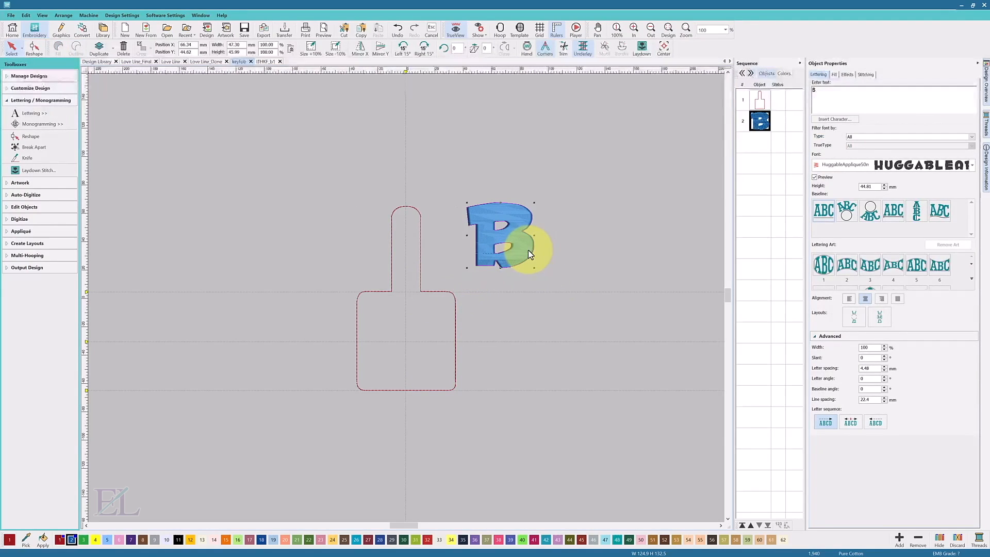
click(241, 52)
text(50)
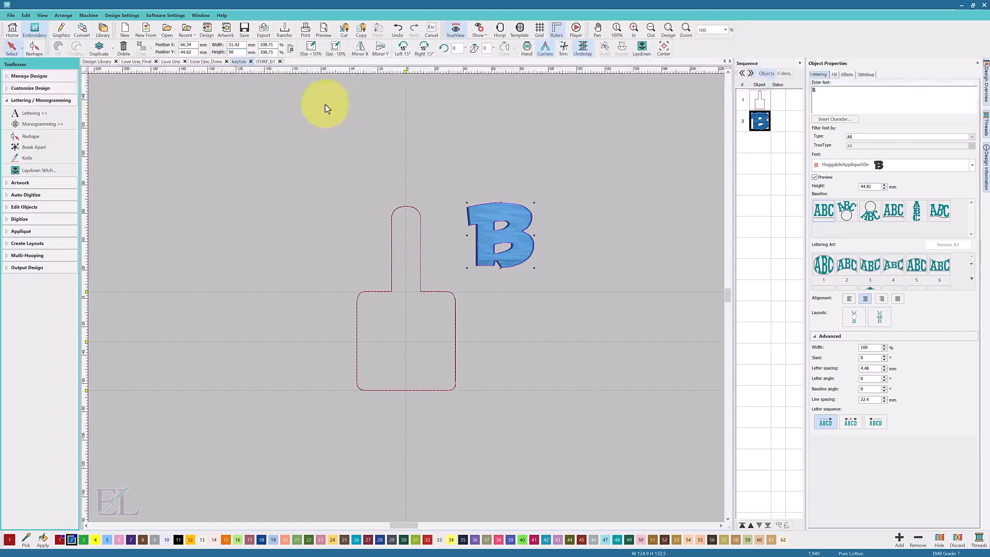
key(Return)
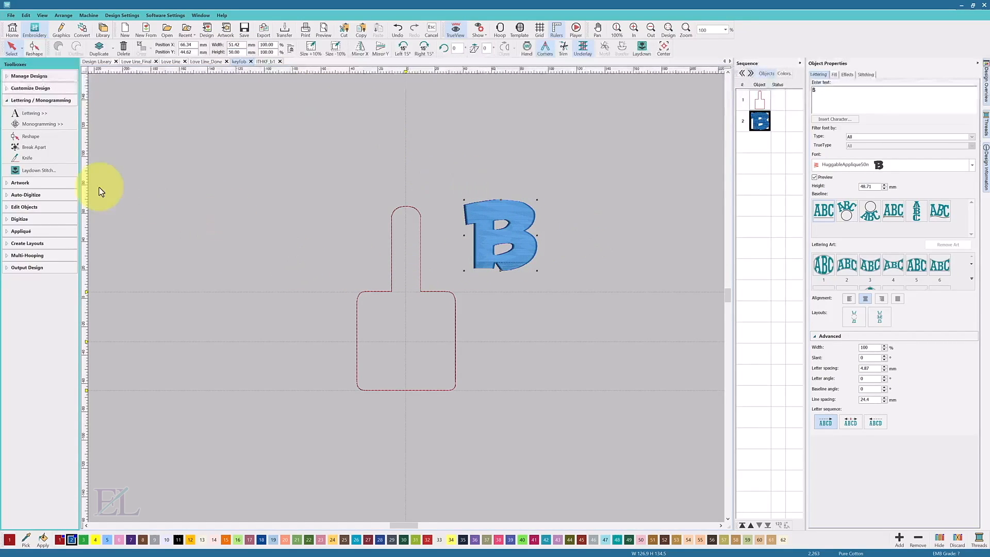
Break apart the letter B and convert it from a fill to Single Run outlines
click(27, 158)
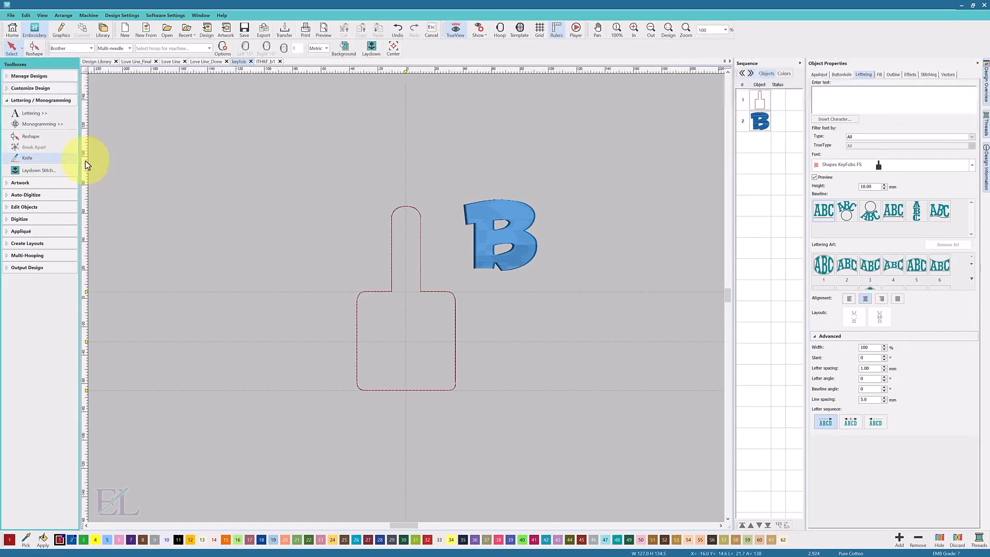
click(761, 119)
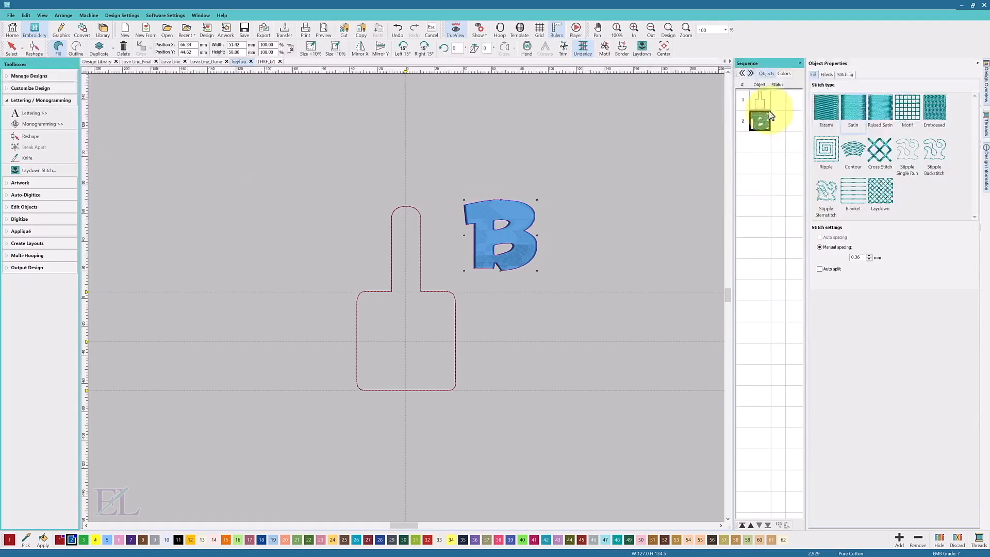
click(76, 50)
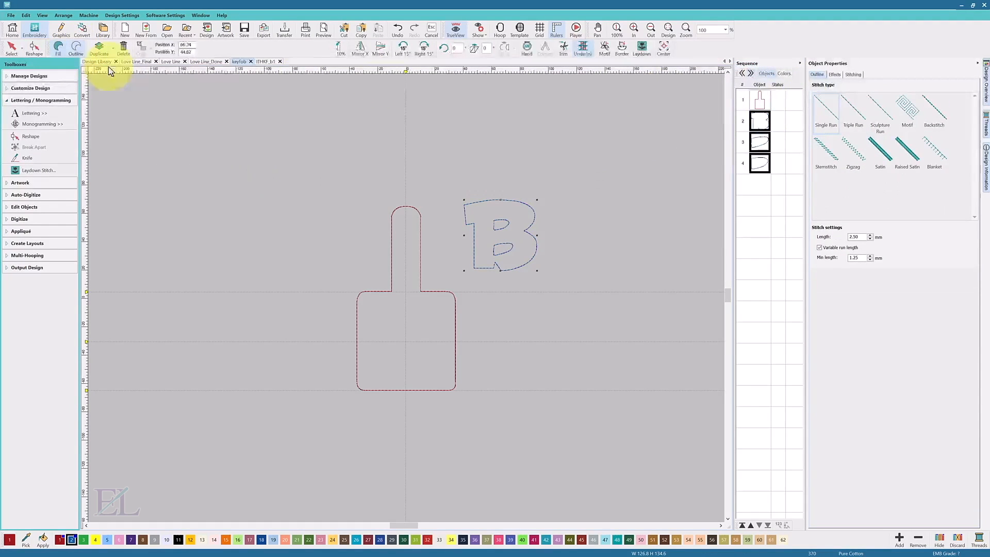
Move the B outlines to the centre of the key fob square, where the middle guides cross
drag(503, 235, 409, 339)
drag(409, 338, 409, 338)
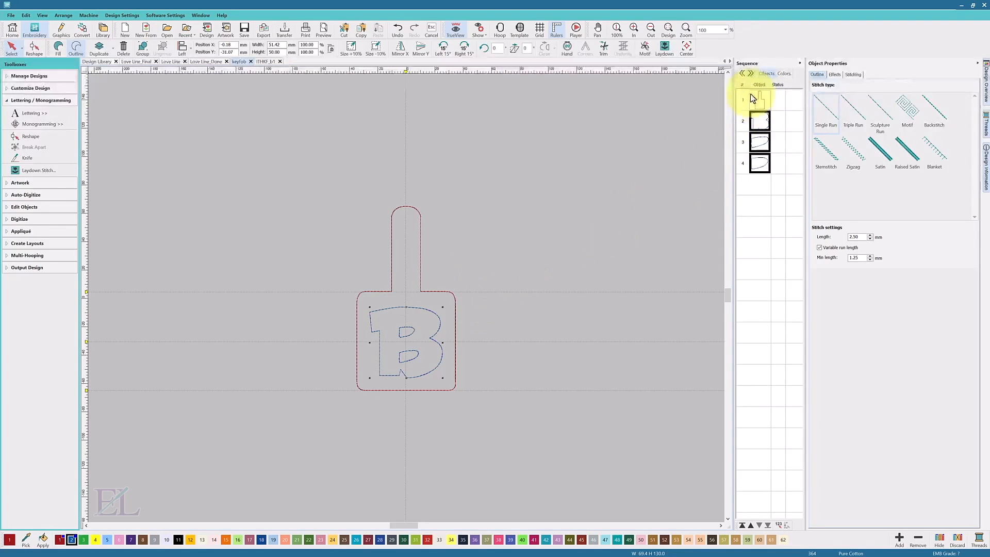
click(762, 104)
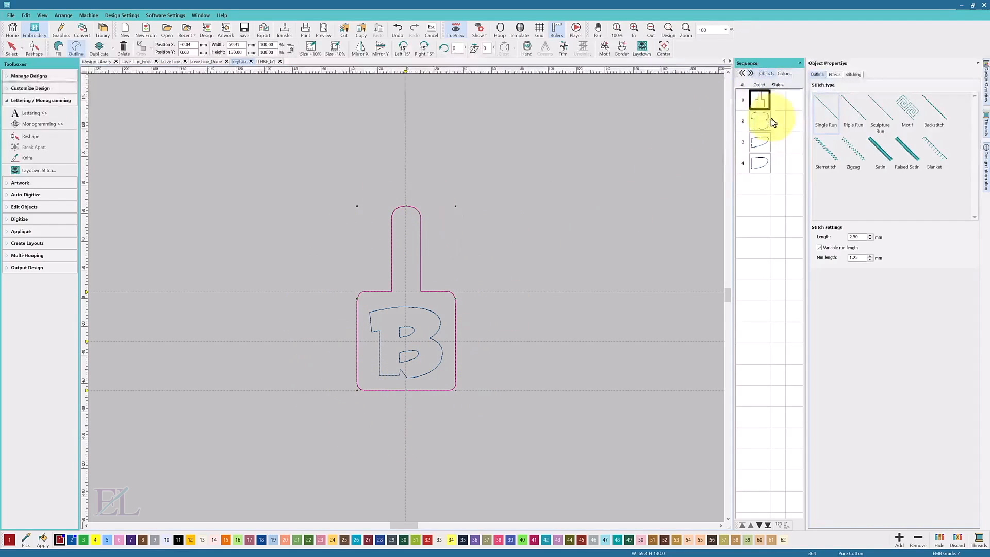
Duplicate the three blue B outline objects and assign the copies the green thread colour 3
click(758, 122)
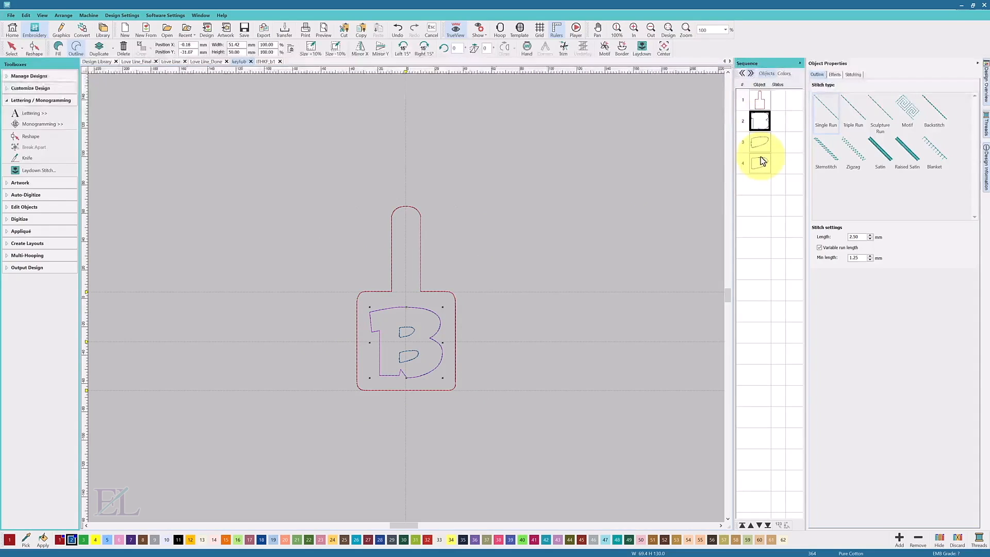
shift+click(761, 158)
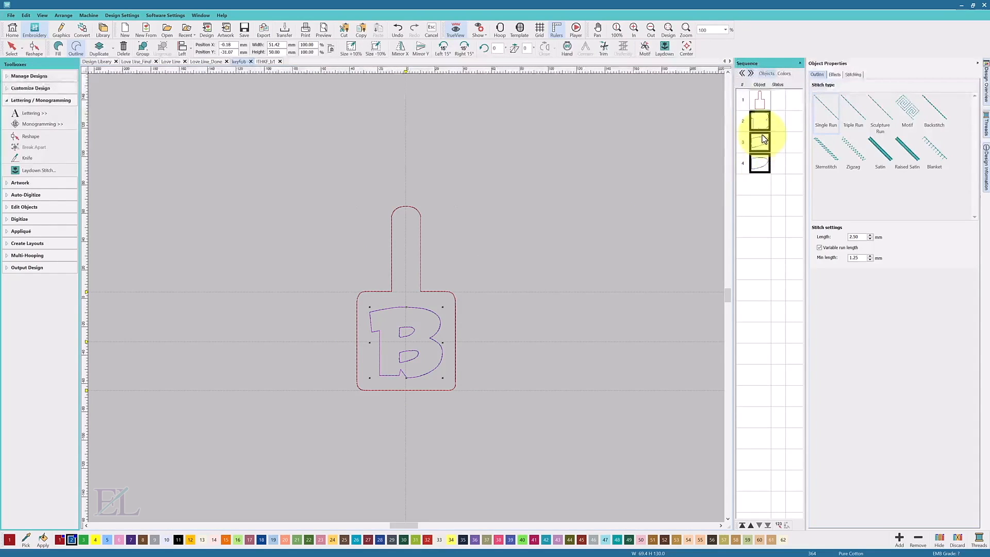
right_click(762, 162)
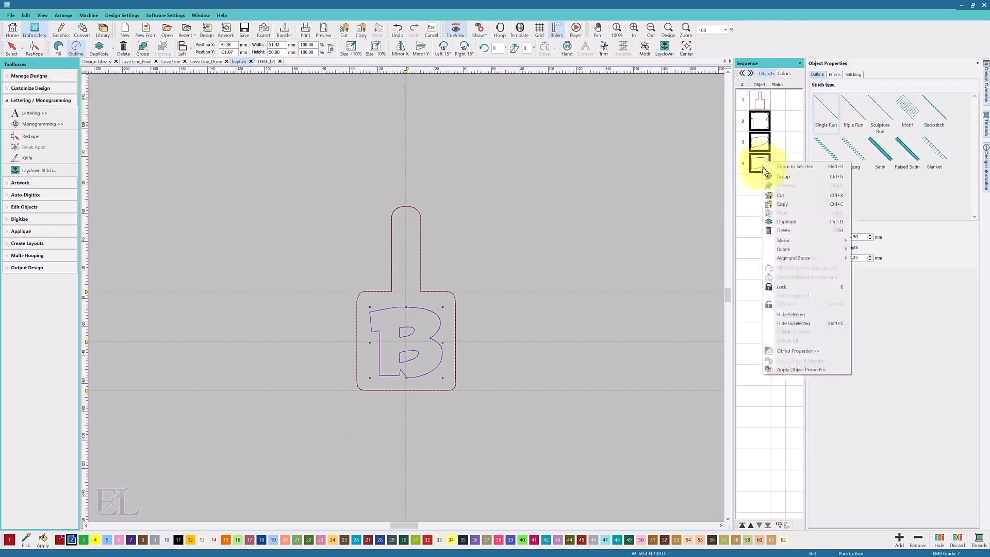
click(779, 223)
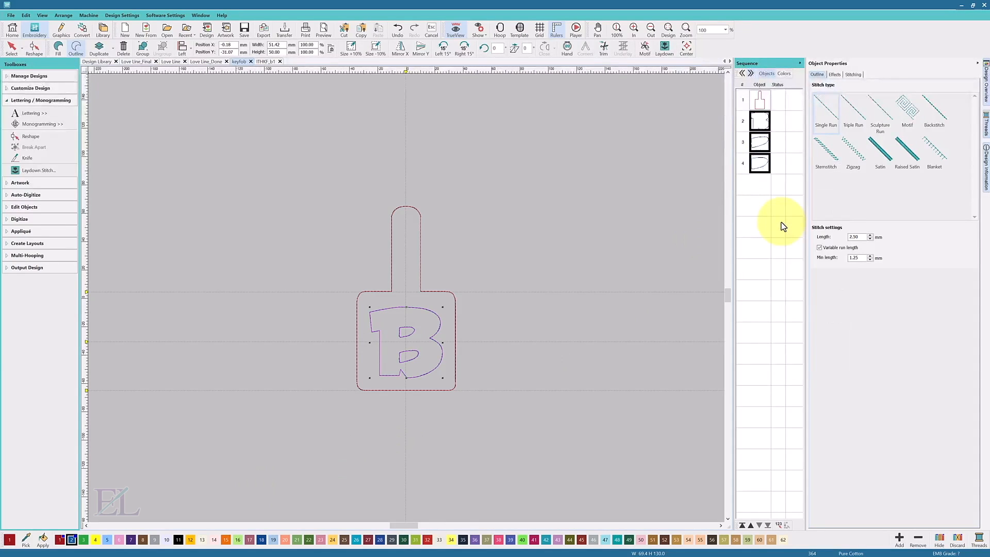
click(84, 542)
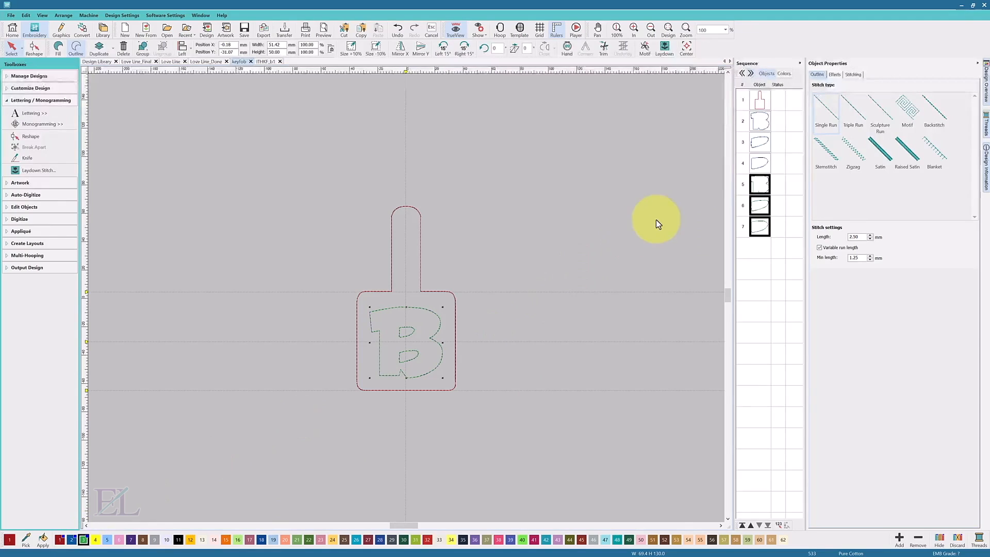
click(638, 211)
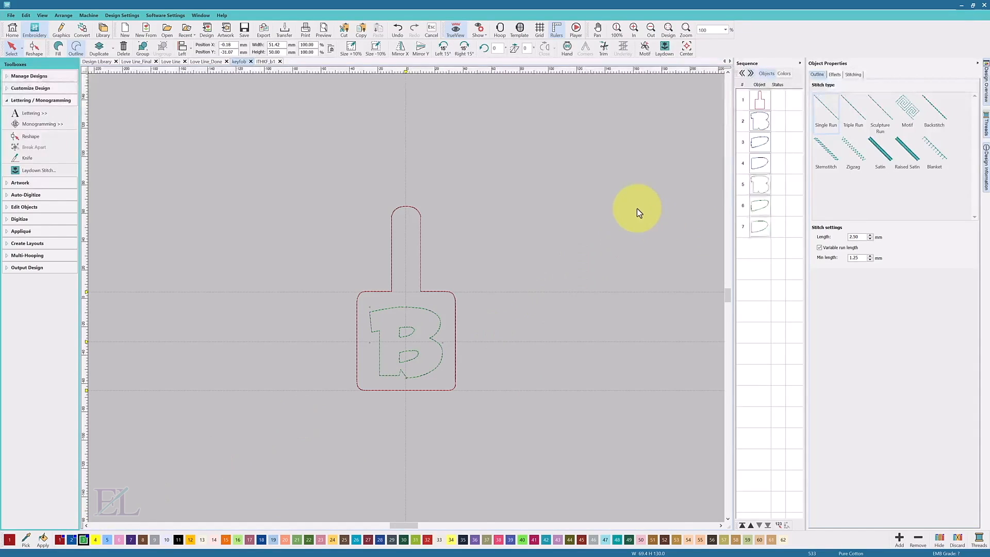
Set the stitch length of the blue B outlines to 0.5 mm
click(781, 76)
click(760, 121)
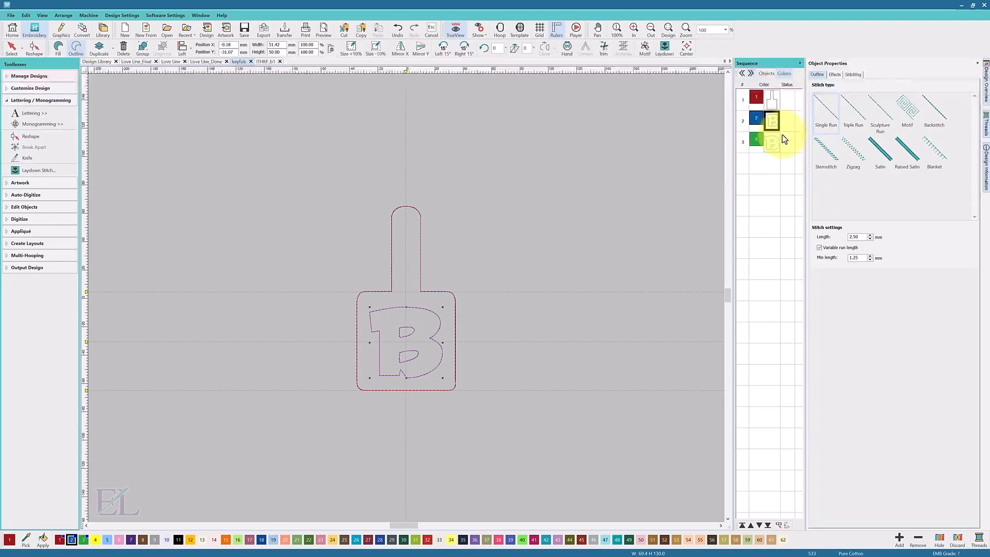
double_click(853, 236)
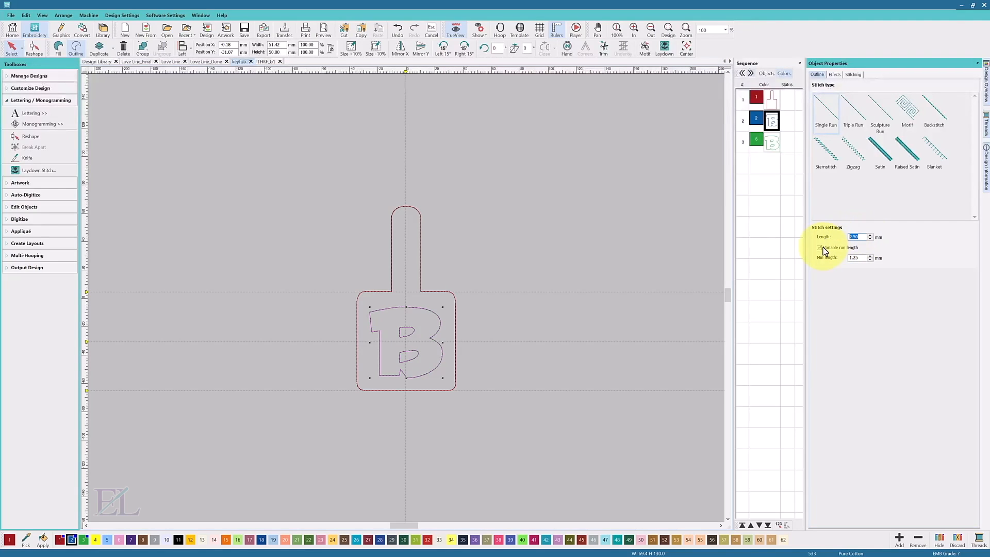
text(.5)
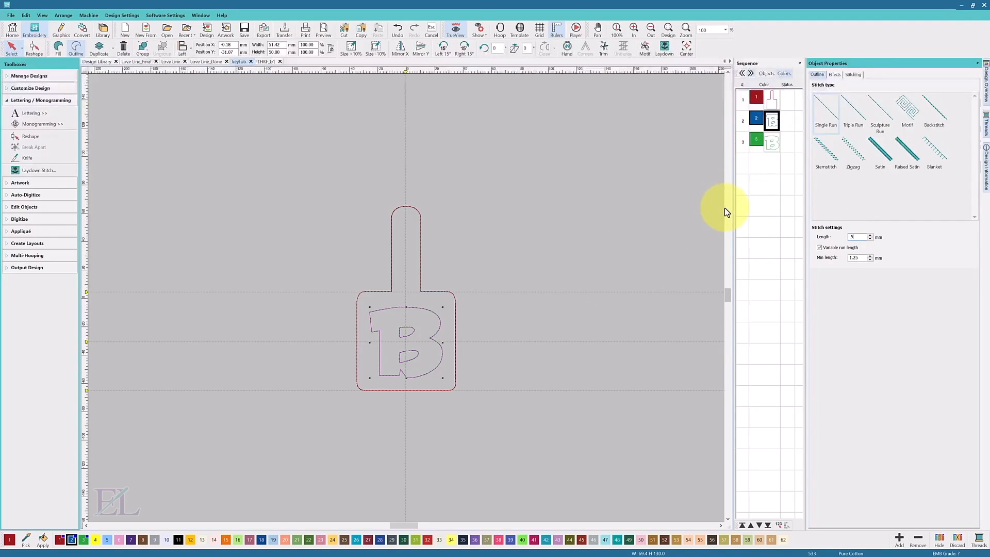
key(Return)
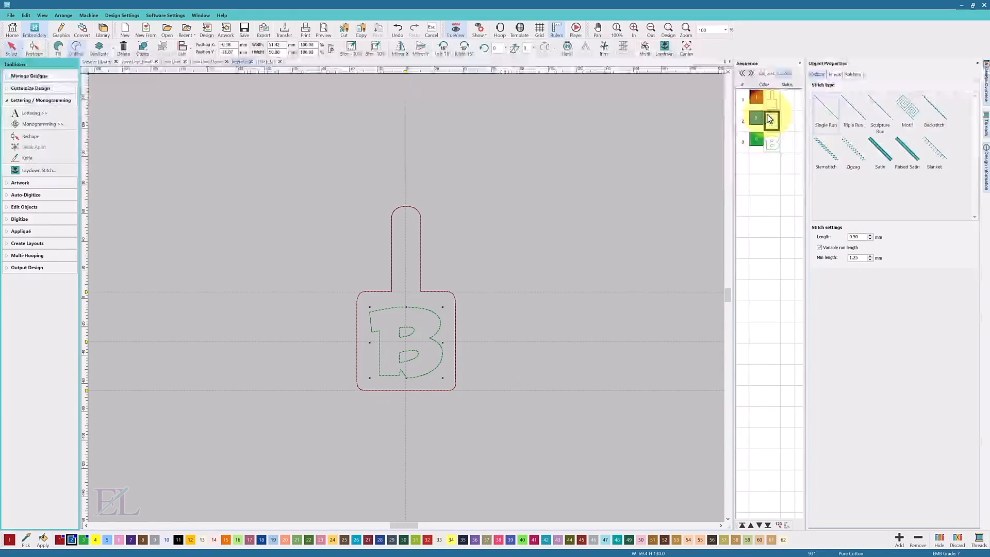
Turn off variable run length for the green outer outline of the letter B
click(767, 73)
click(764, 141)
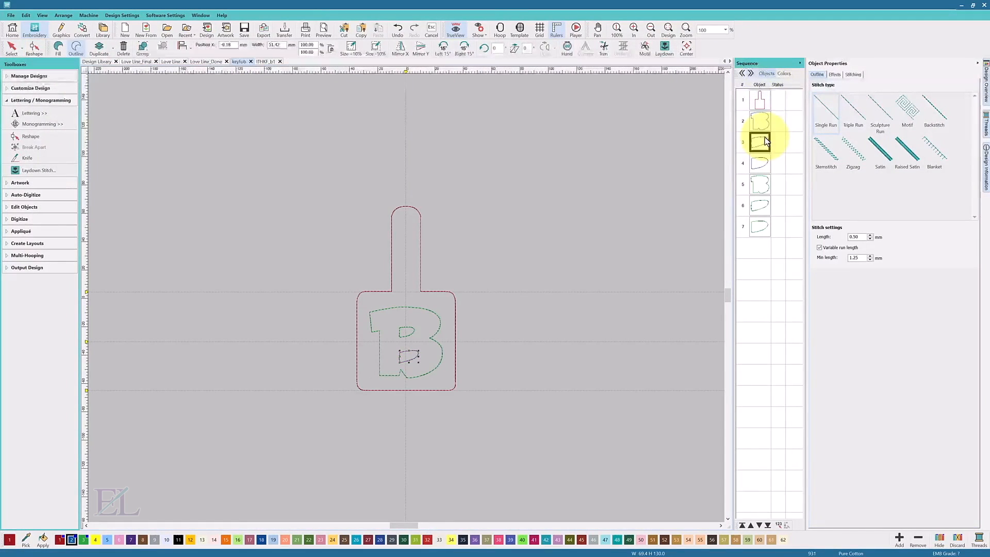
click(760, 165)
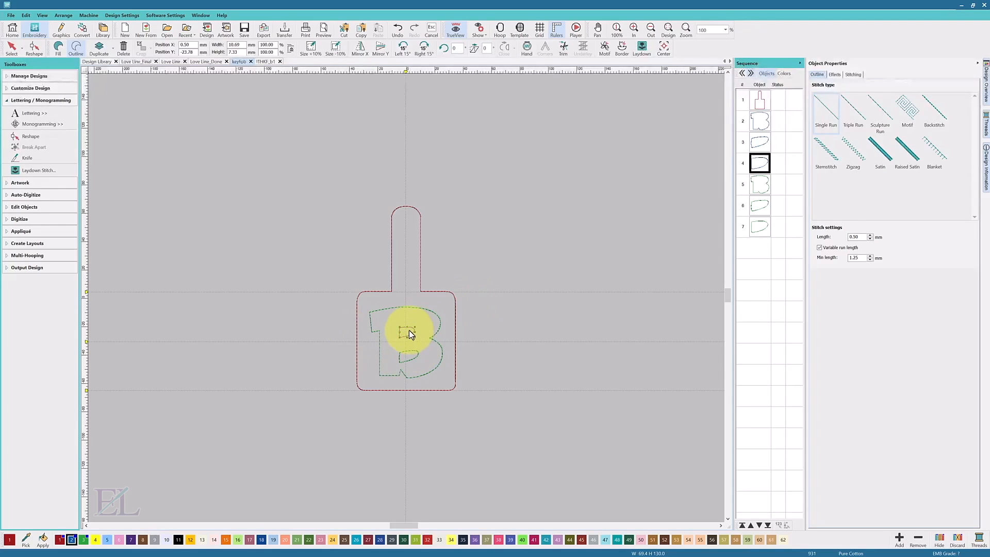
click(761, 184)
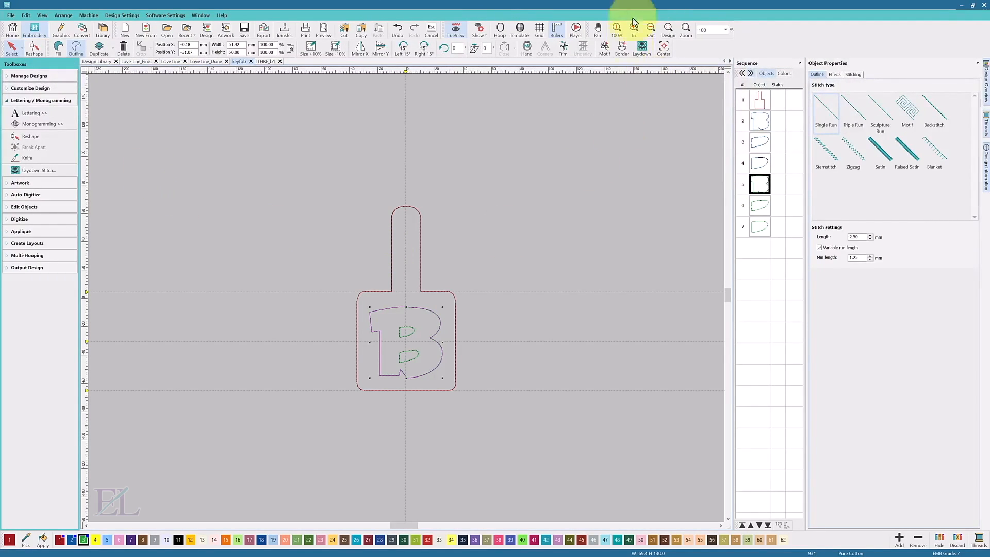
click(763, 185)
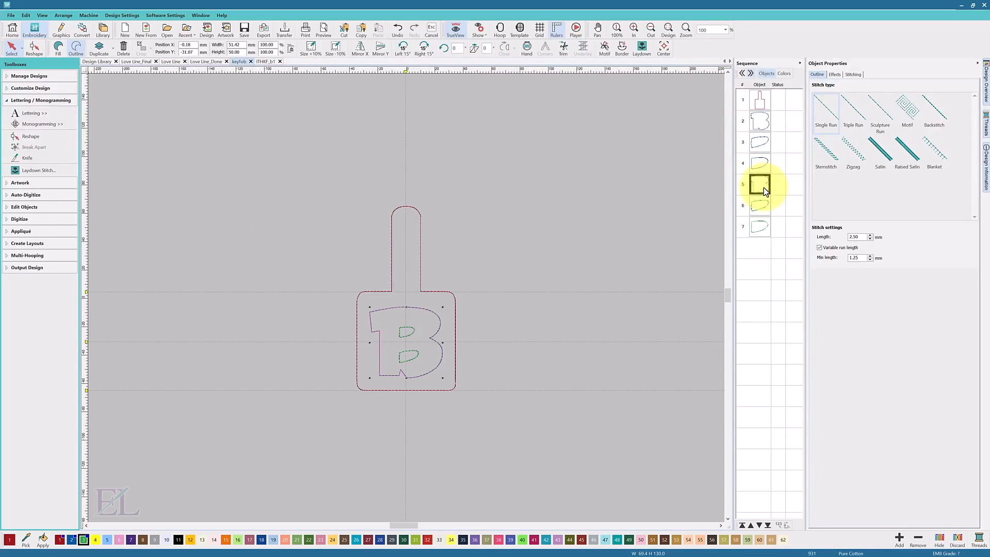
click(819, 247)
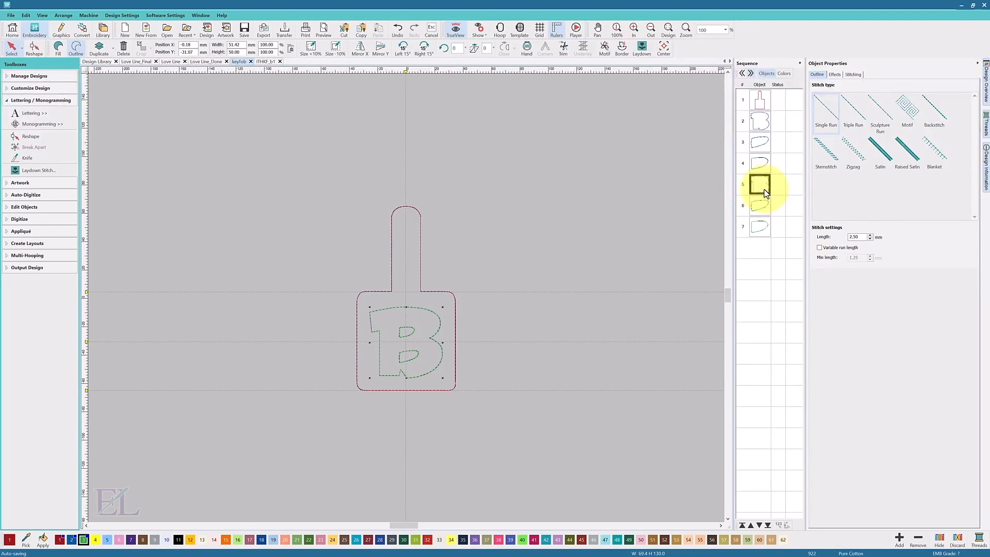
Duplicate all the green B outline objects as one colour group
click(785, 74)
click(755, 140)
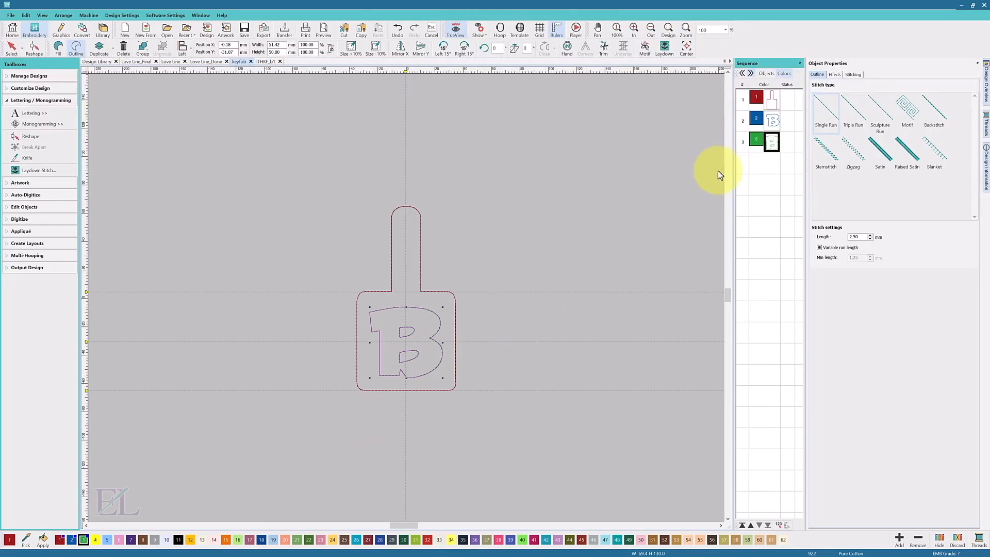
right_click(774, 138)
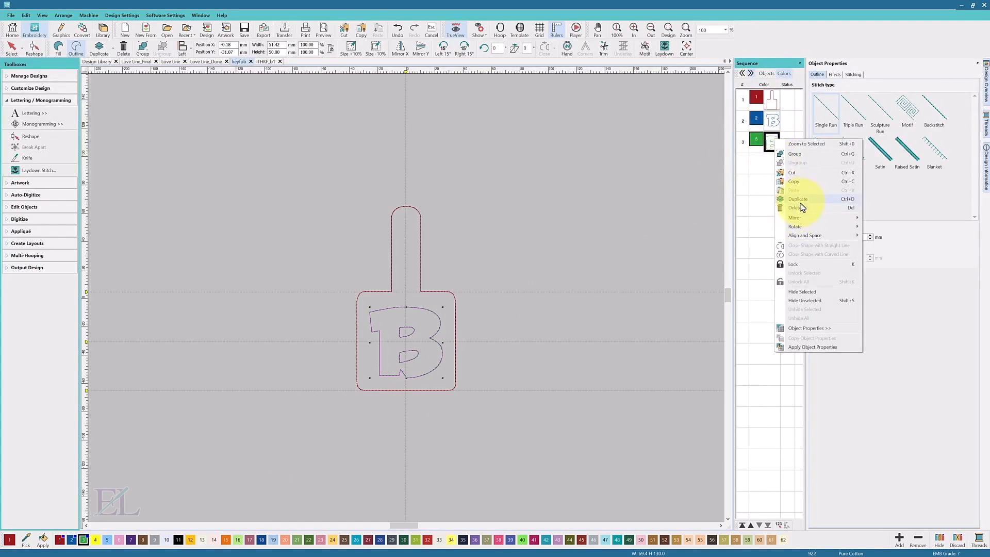
click(797, 200)
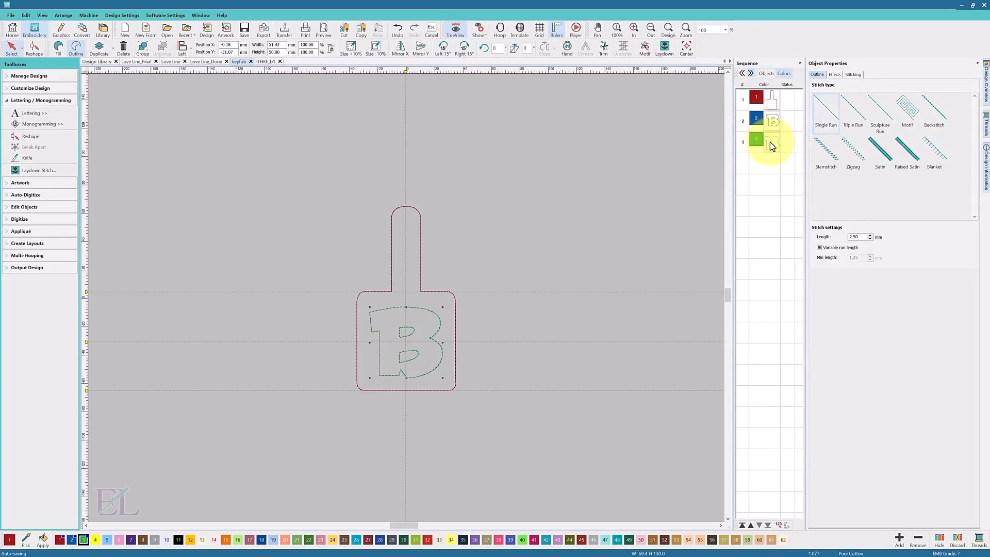
Sequence the copied outer B outline directly after its original and convert it to Stemstitch with 2 strokes
click(765, 73)
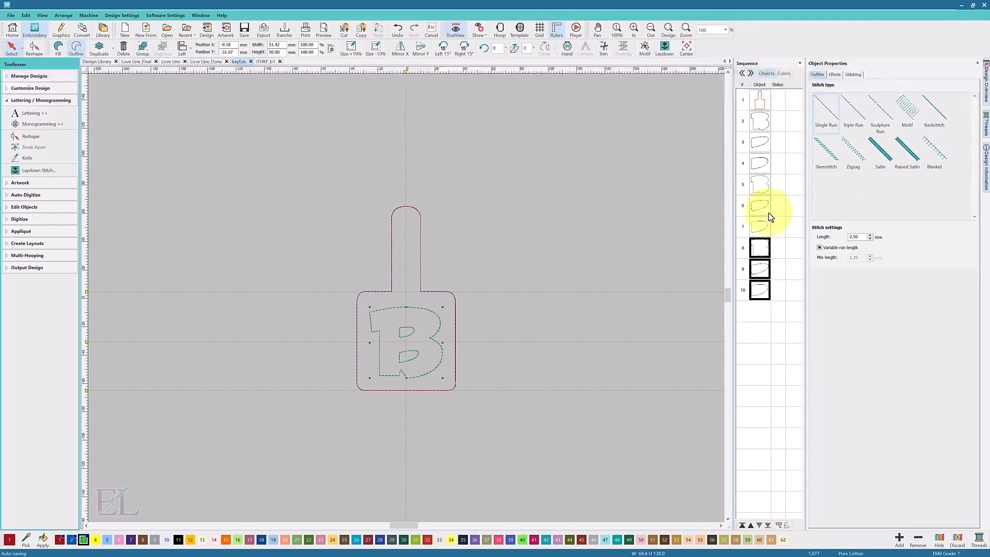
click(762, 184)
mouse_move(764, 187)
mouse_down()
mouse_move(760, 248)
mouse_move(762, 182)
mouse_move(762, 204)
mouse_up()
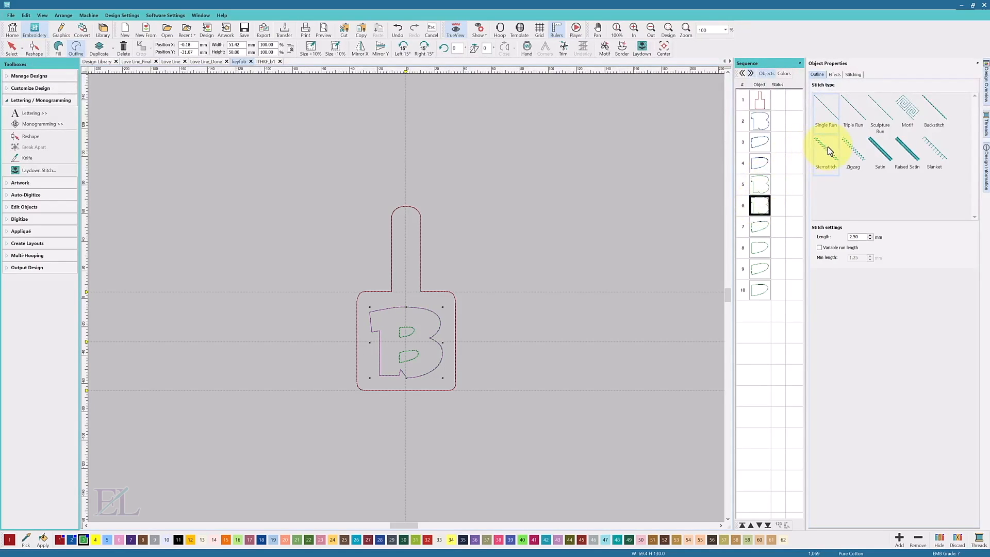
click(826, 149)
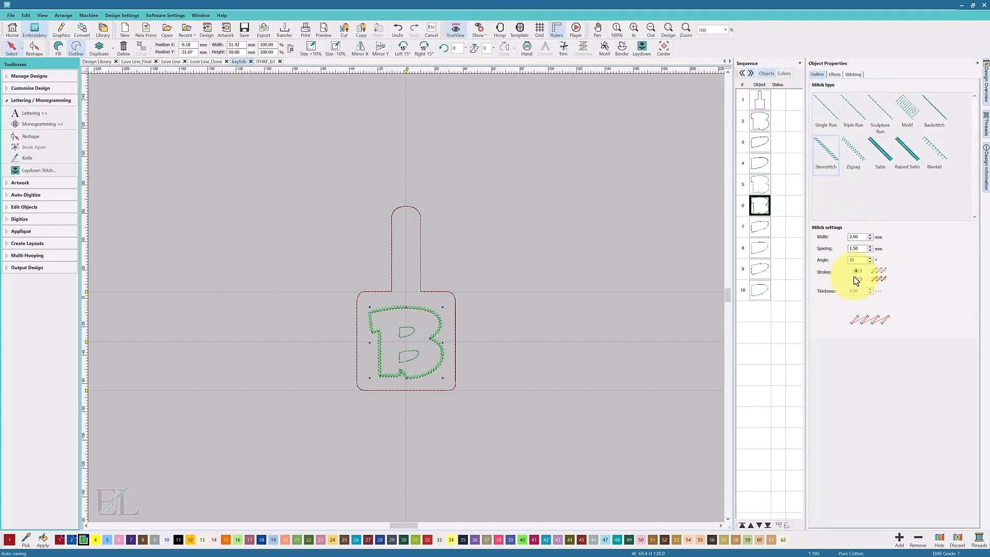
click(855, 279)
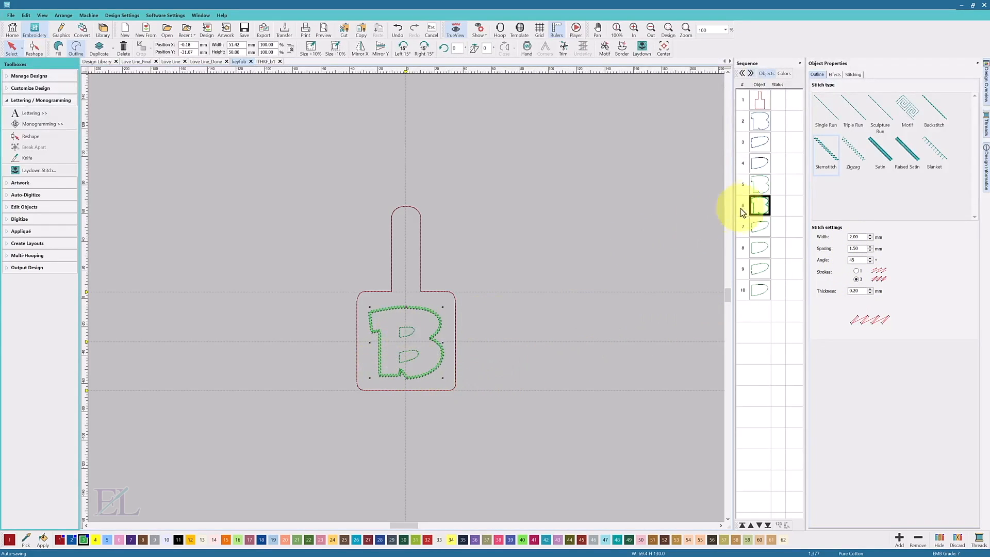
Turn off variable run length on the B's green lower hole outline and convert its copy, sequenced directly after it, to Stemstitch
click(760, 181)
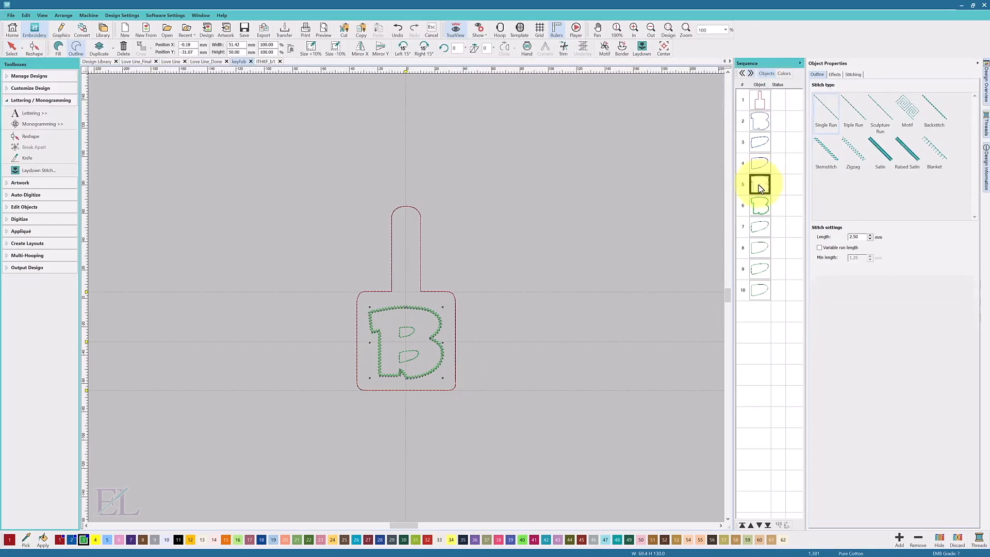
click(758, 206)
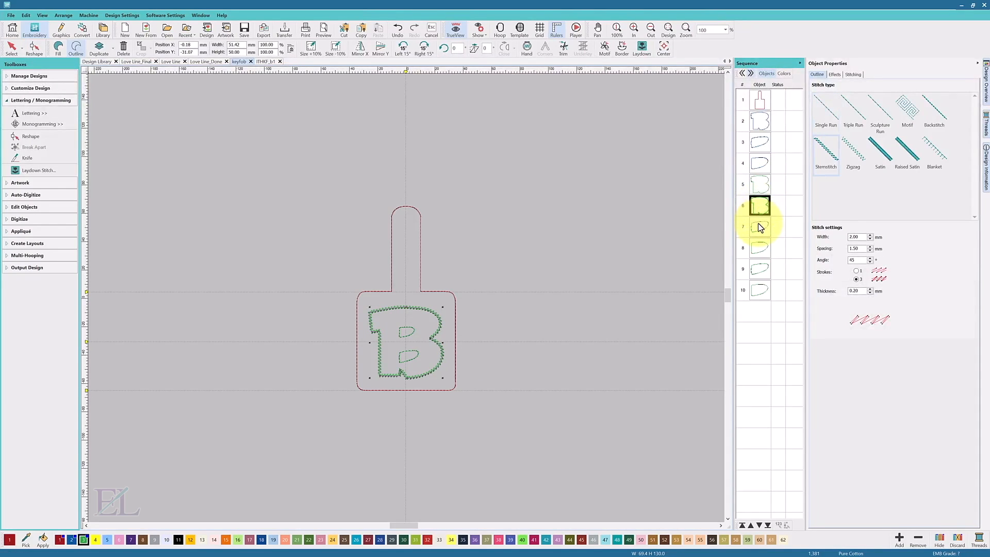
click(758, 224)
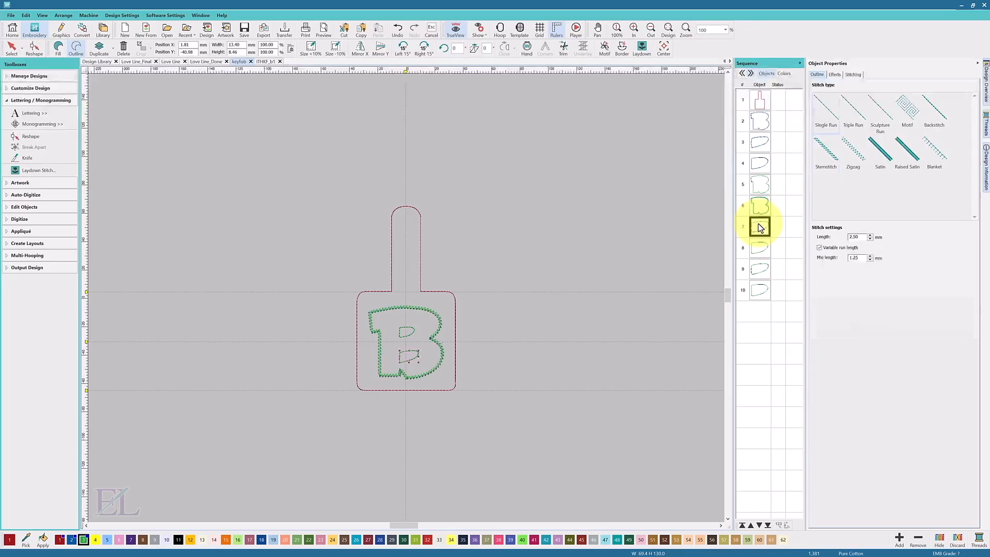
click(820, 248)
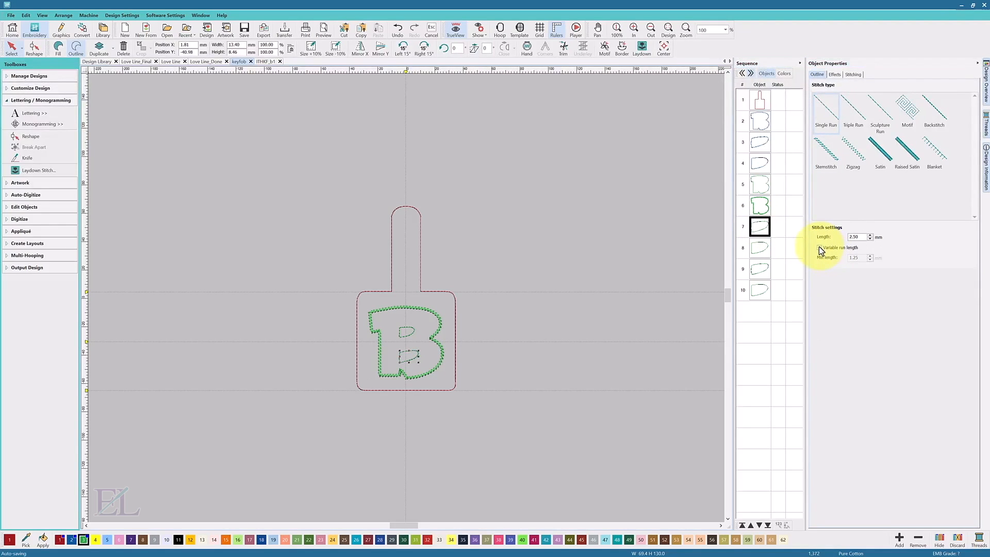
drag(759, 266, 763, 238)
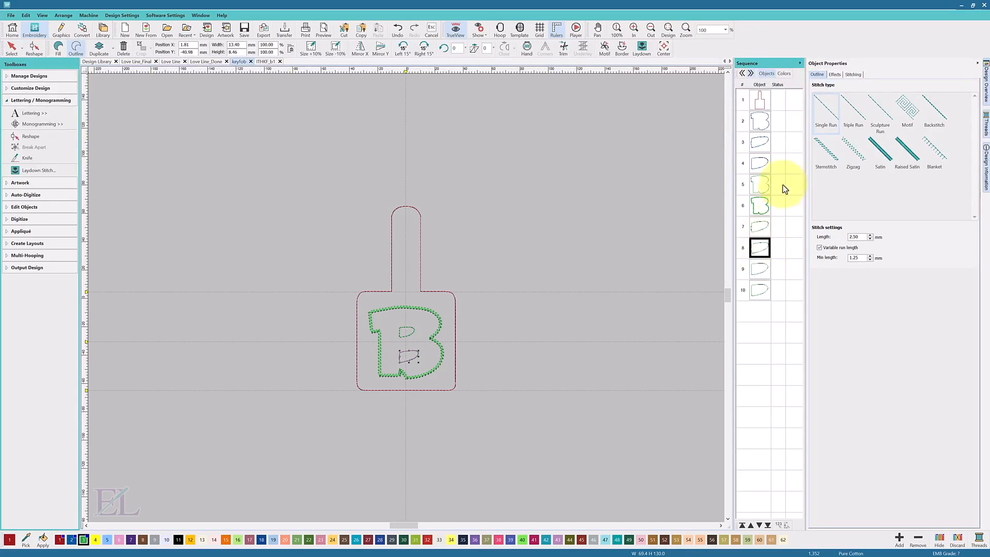
click(829, 149)
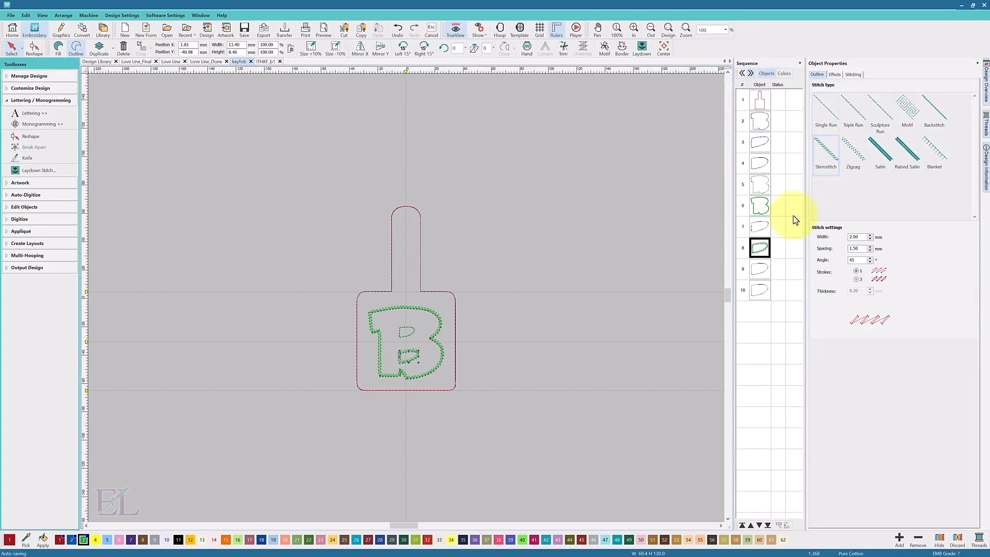
Turn off variable run length on the B's green upper hole outline and convert its copy to Stemstitch
click(756, 265)
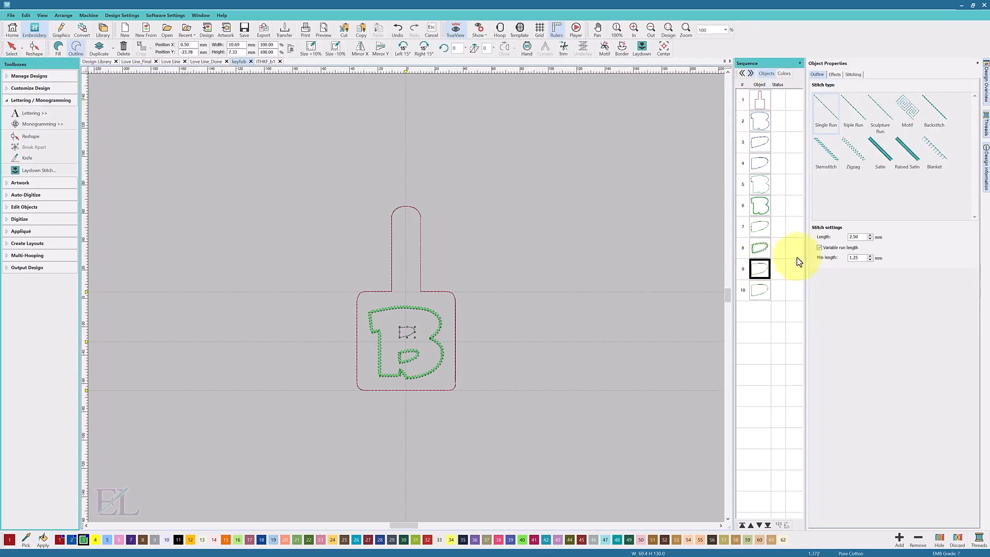
click(820, 248)
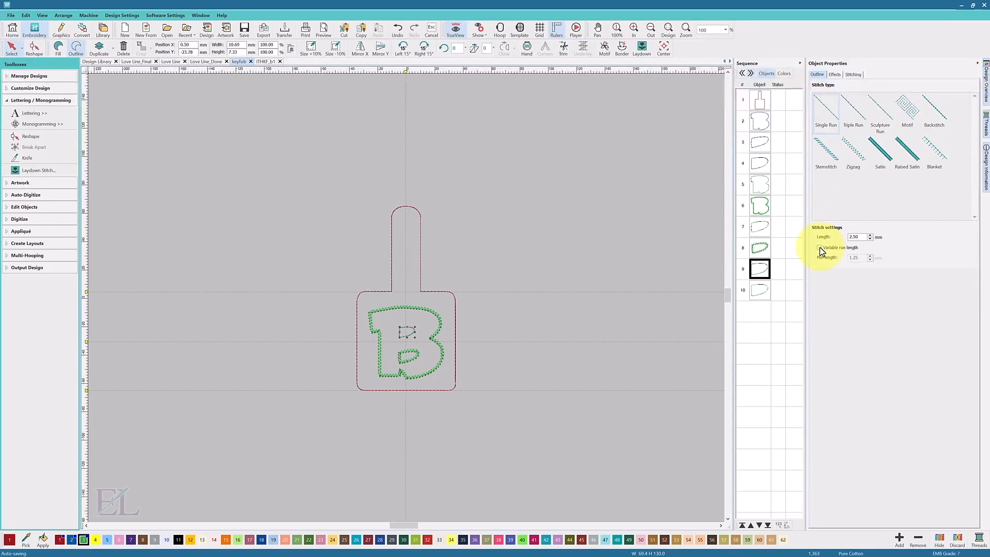
click(761, 295)
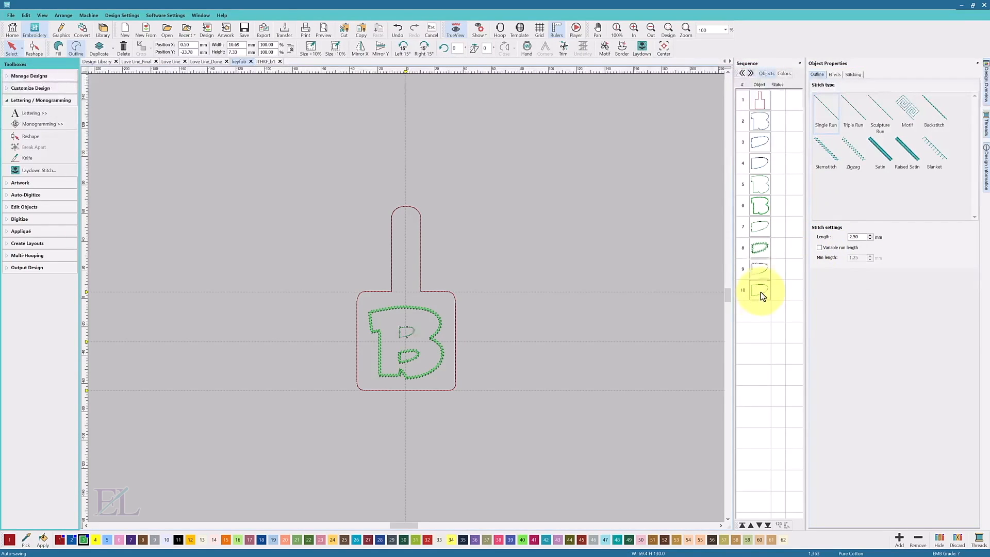
click(825, 153)
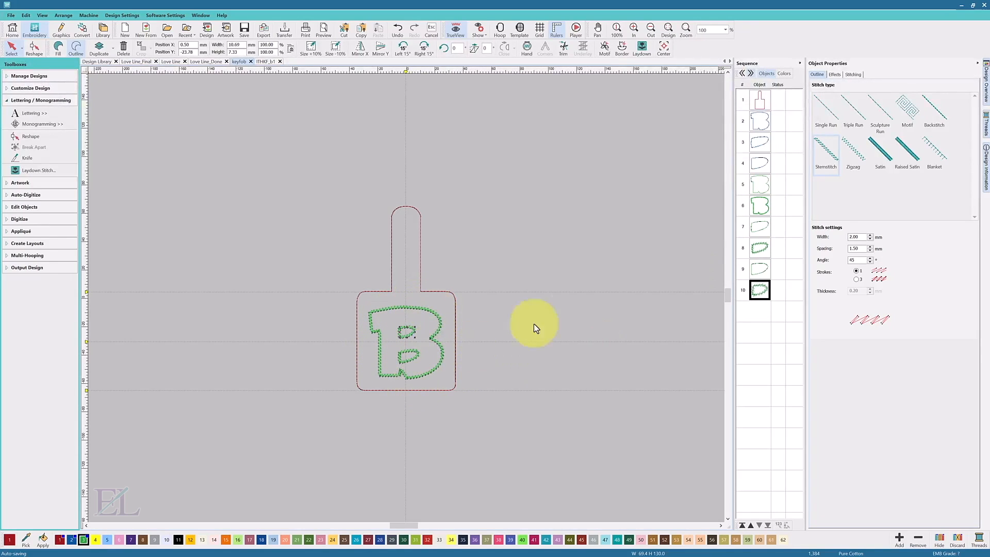
Duplicate the red key fob outline to the end of the sequence and turn off variable run length on the copy
click(764, 104)
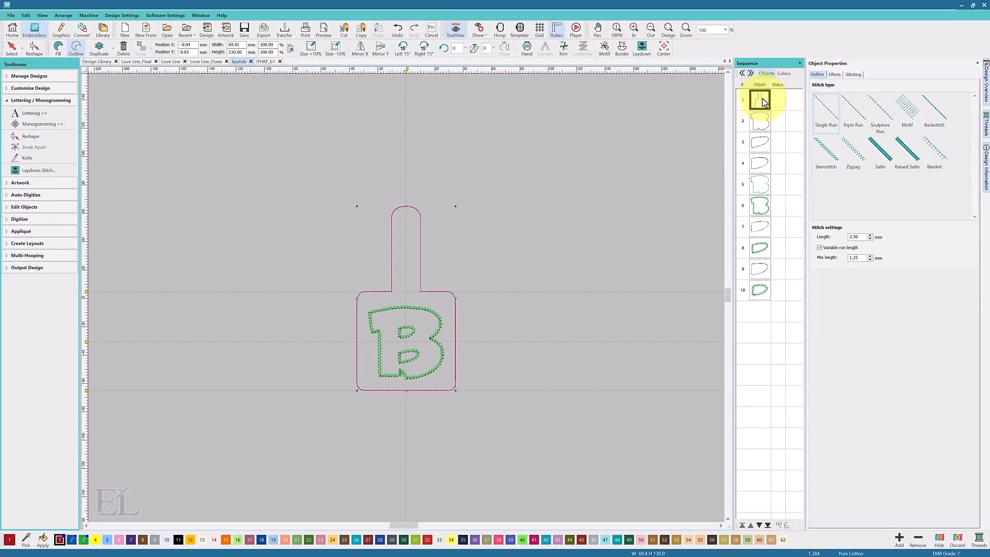
right_click(763, 101)
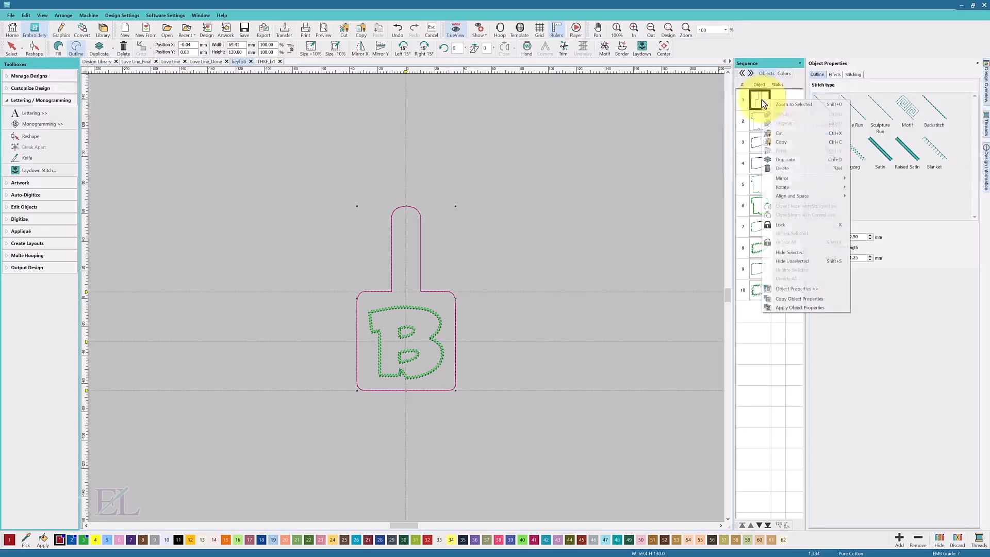
click(785, 162)
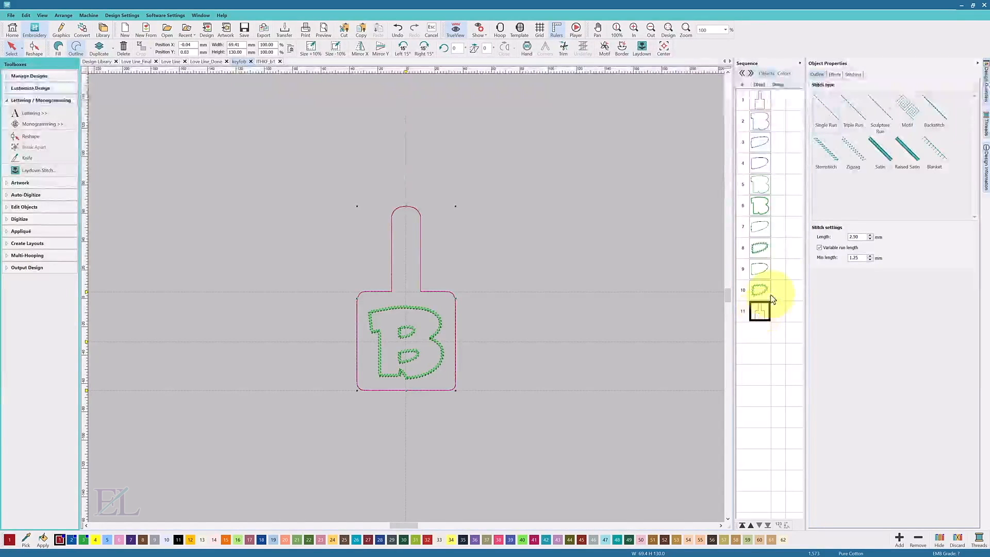
click(820, 248)
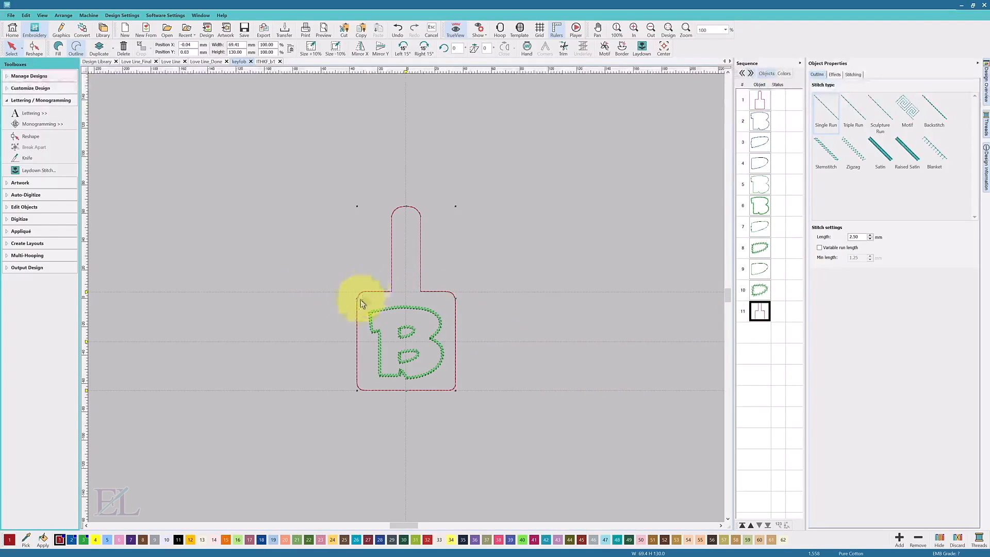
Duplicate the last key fob outline and convert the new copy to Triple Run with variable run length off
right_click(761, 313)
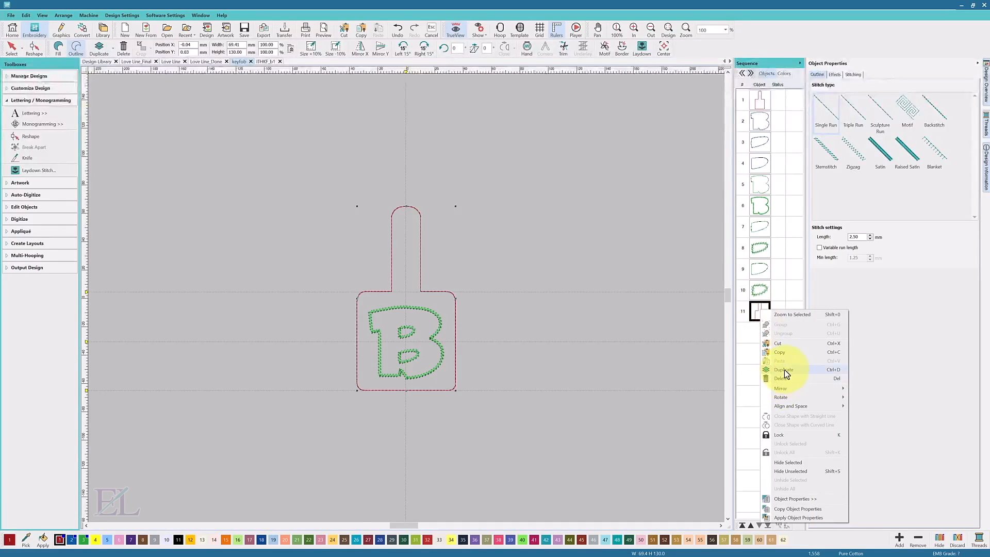
click(781, 387)
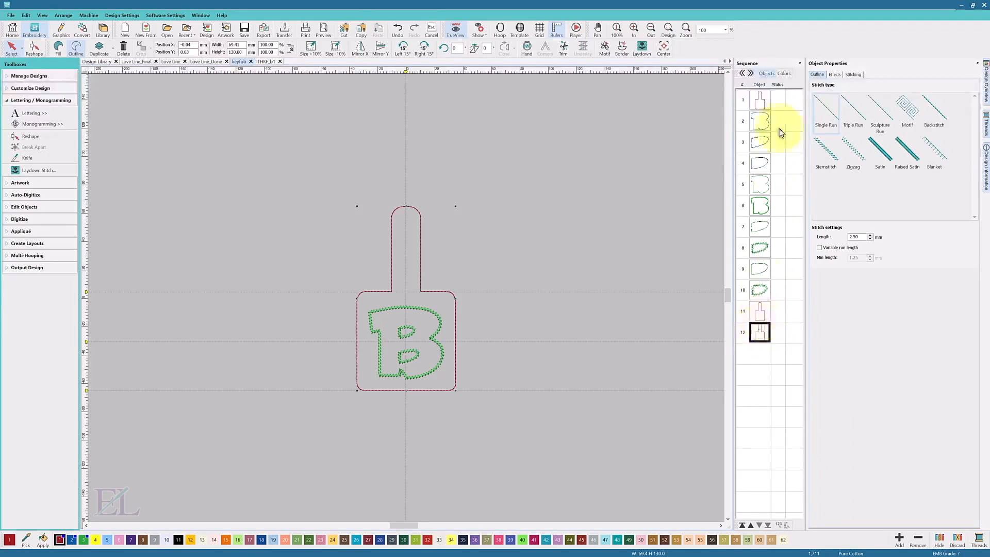
click(856, 113)
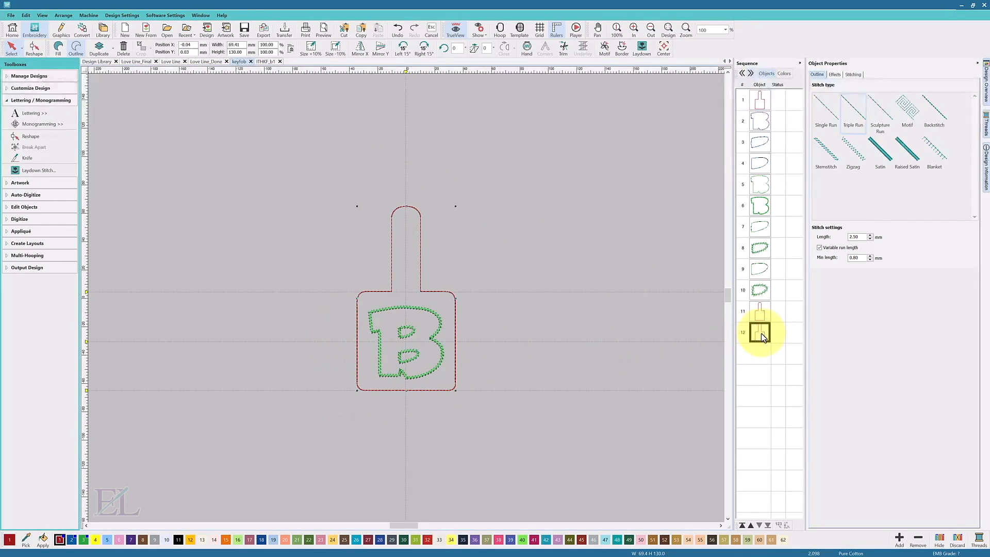
click(820, 249)
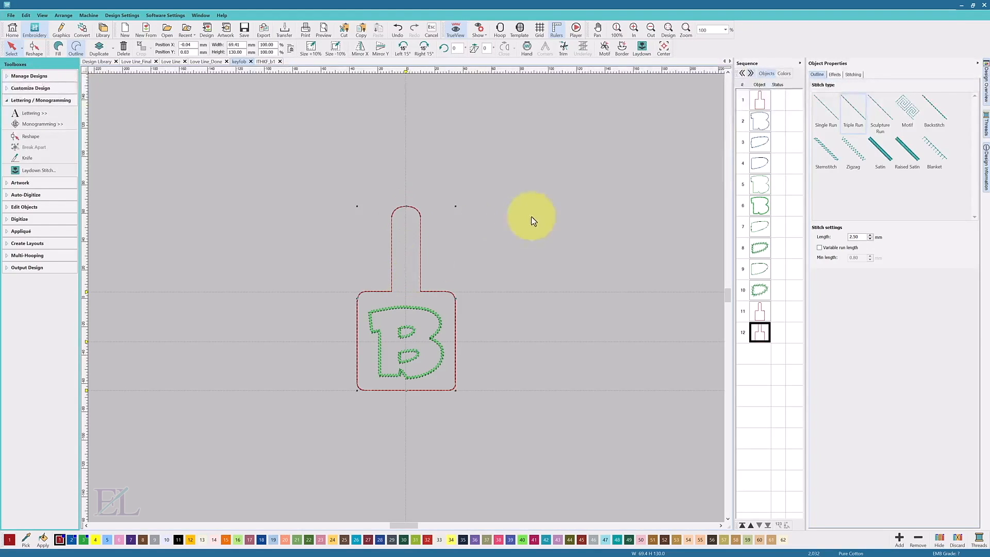
click(535, 200)
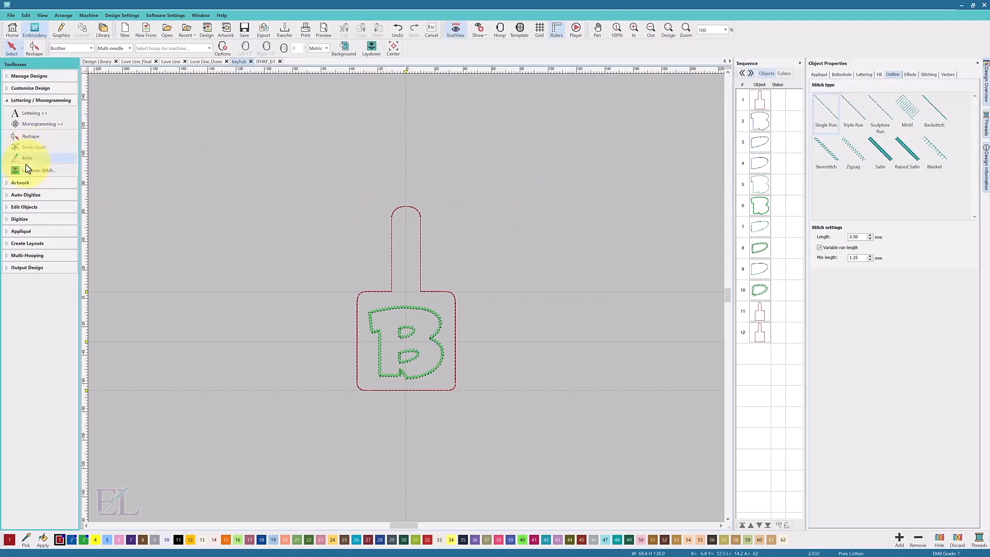
Digitize a Single Run circle about 6 mm across at the base of the key fob tab and turn off its variable run length
click(17, 221)
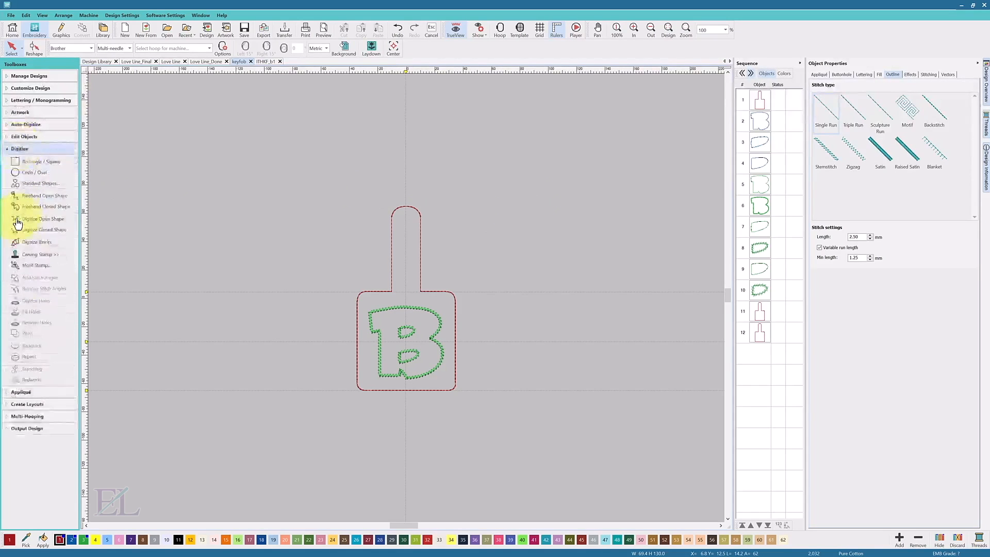
click(34, 173)
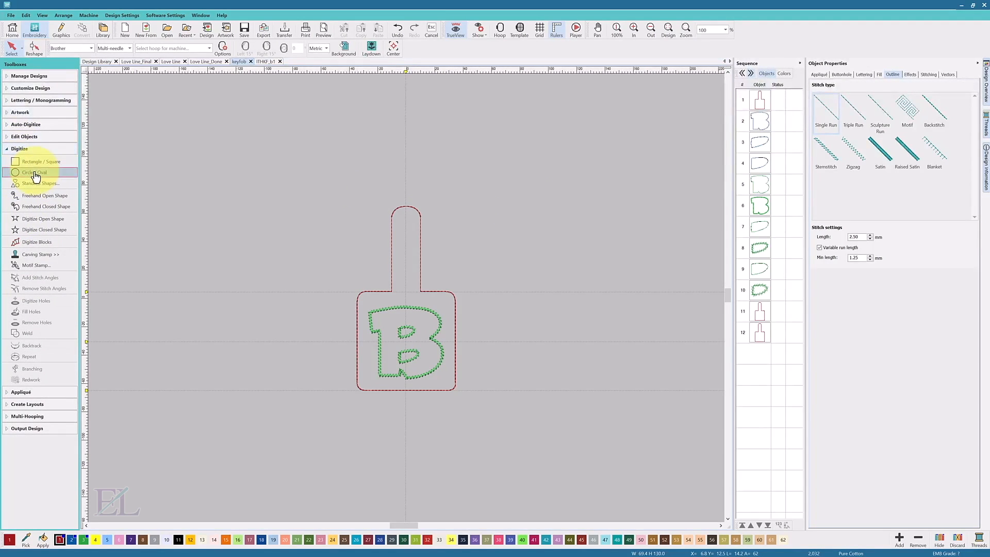
click(406, 280)
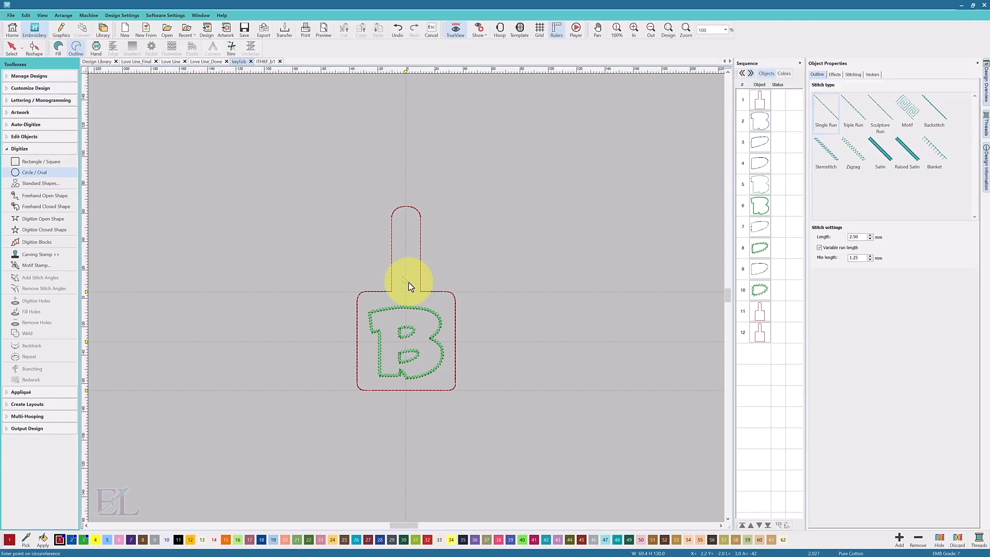
click(409, 283)
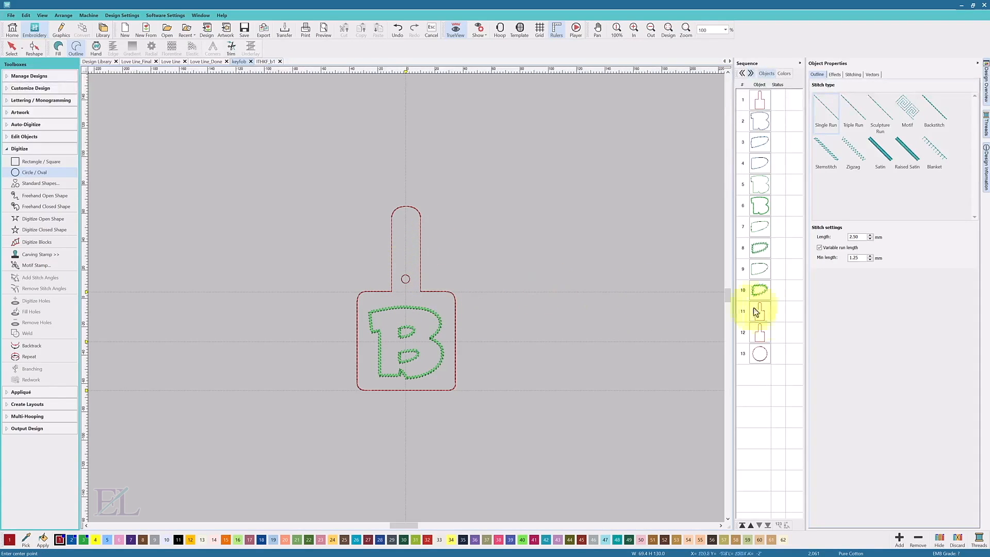
click(759, 355)
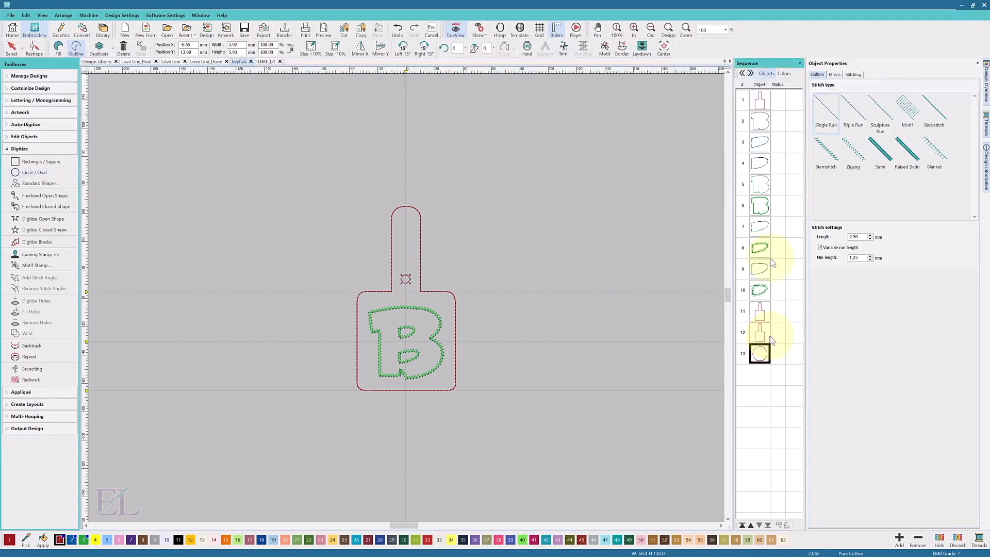
click(820, 247)
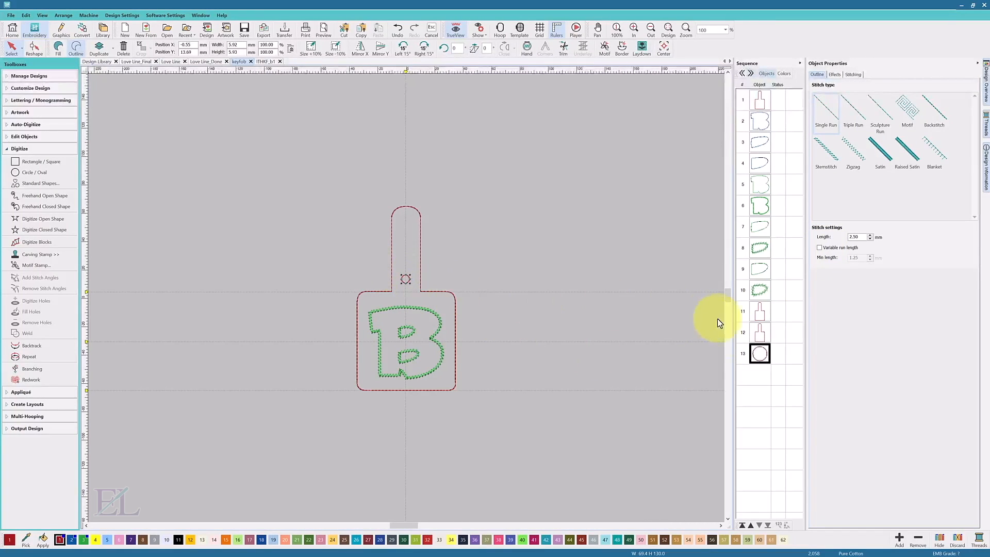
Duplicate the circle, move the copy to the tab's rounded end, and adjust the original circle's placement at the tab's base
right_click(758, 355)
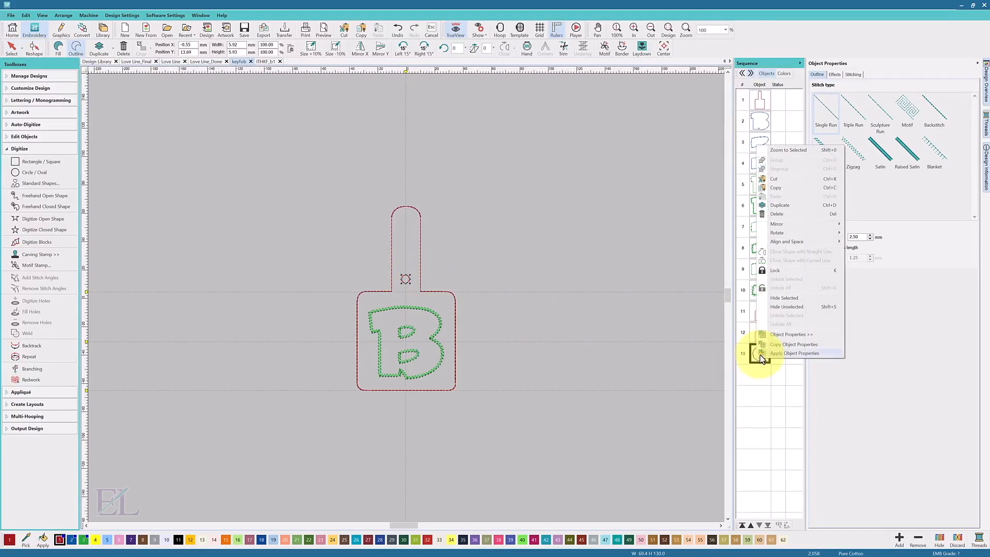
click(776, 204)
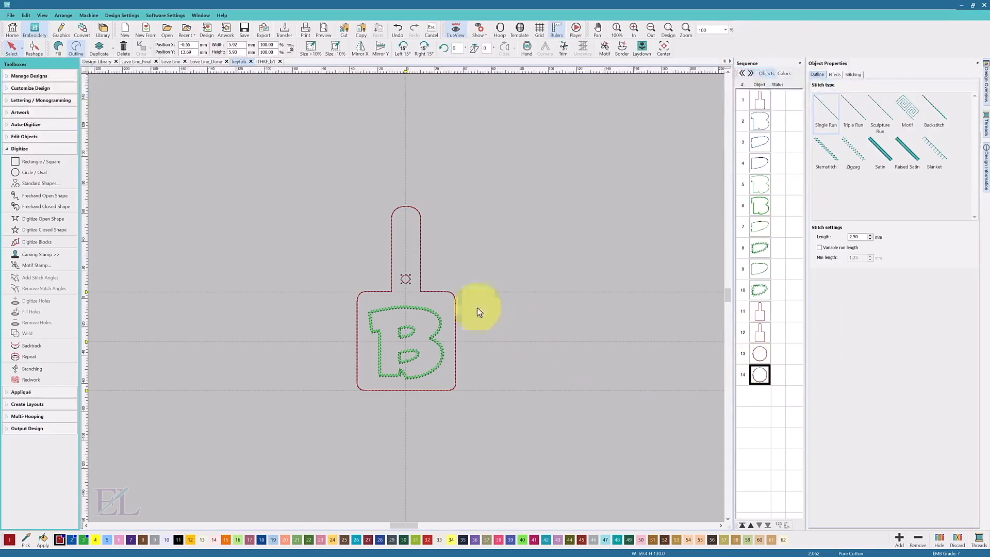
drag(404, 280, 404, 221)
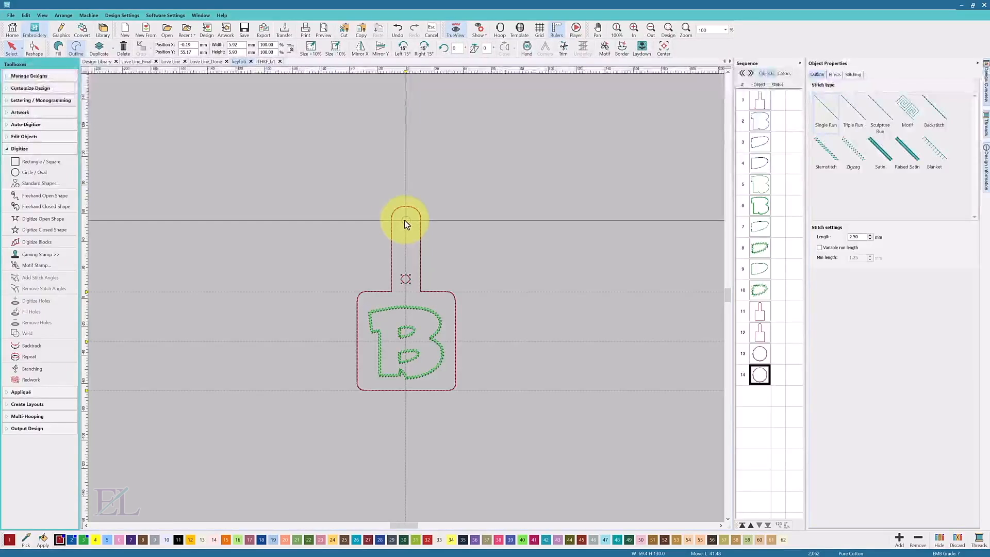
drag(405, 280, 405, 279)
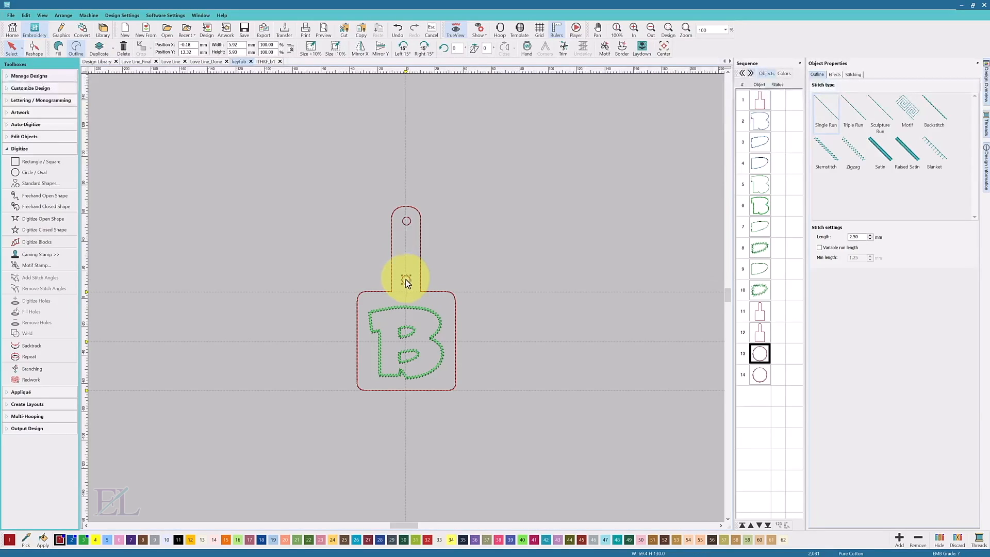
Duplicate the circle at the tab's base and sequence the copy directly after its original
right_click(759, 352)
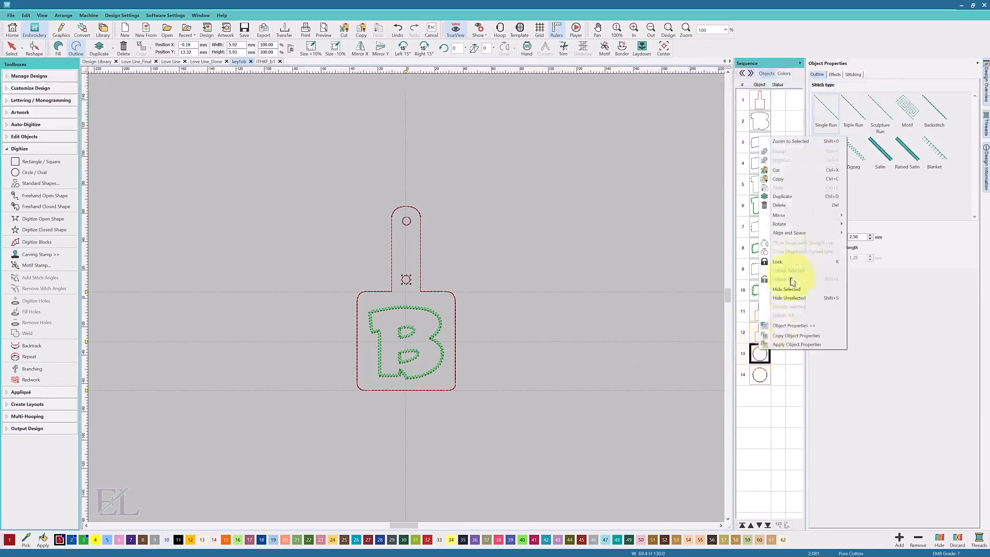
click(779, 196)
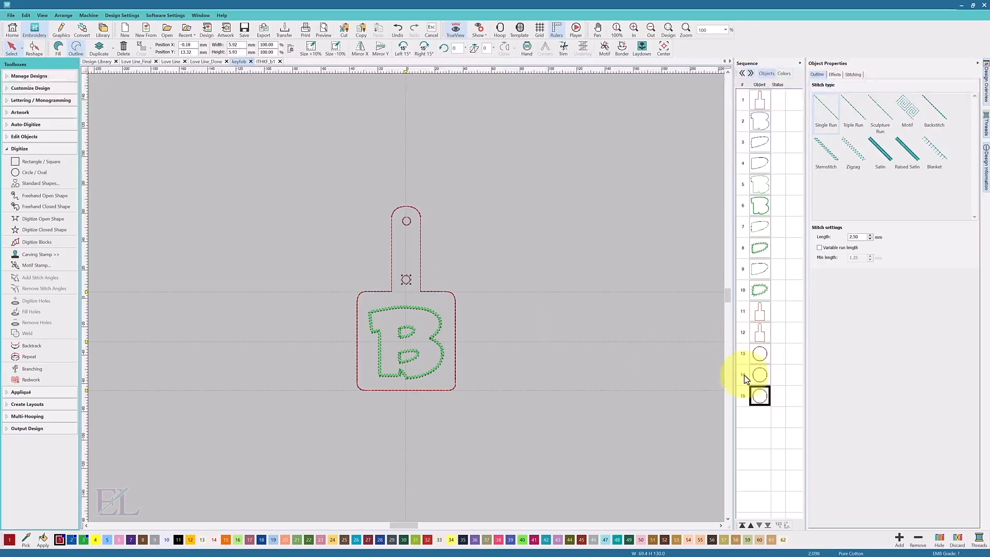
drag(762, 399, 756, 369)
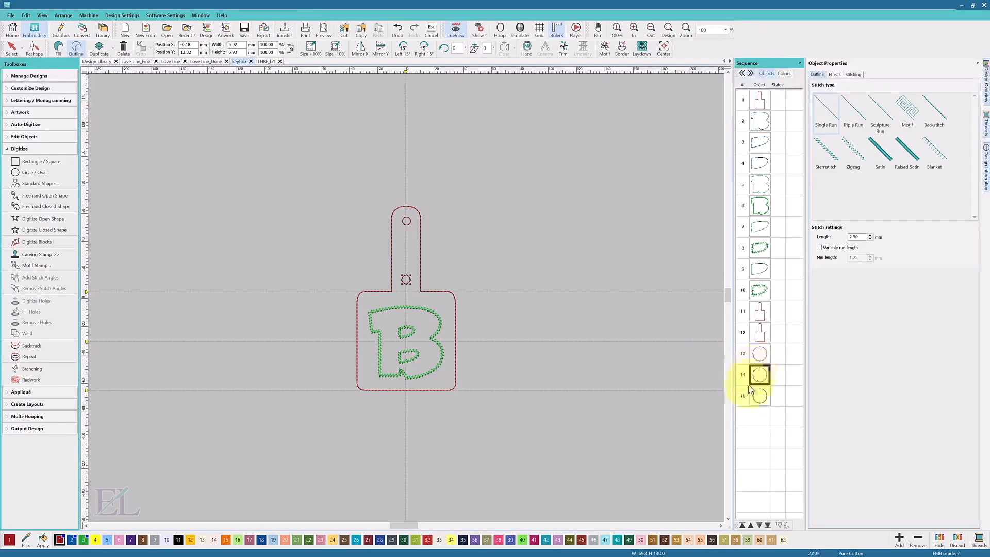
Duplicate the circle at the tab's rounded end and nudge the copy slightly left toward the tab's centreline
click(758, 396)
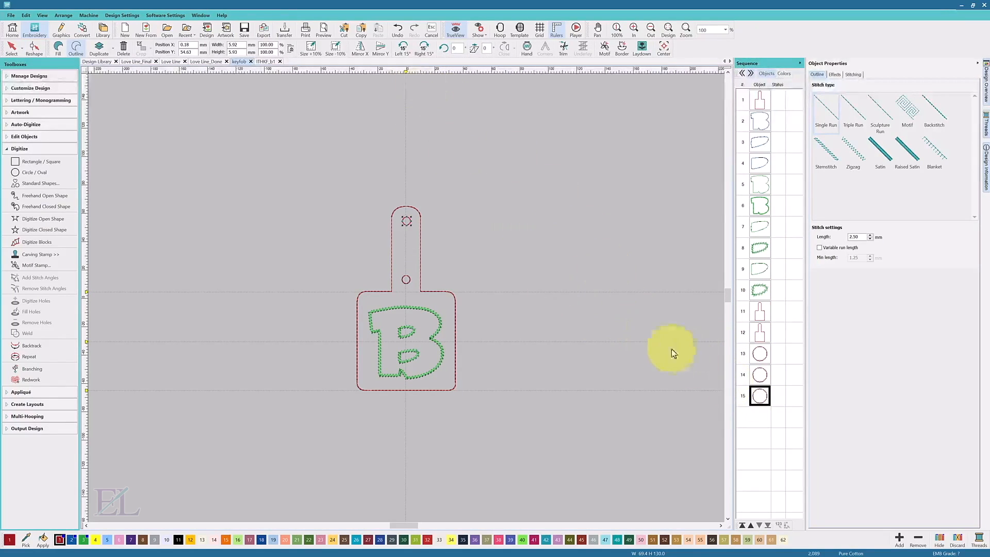
right_click(758, 398)
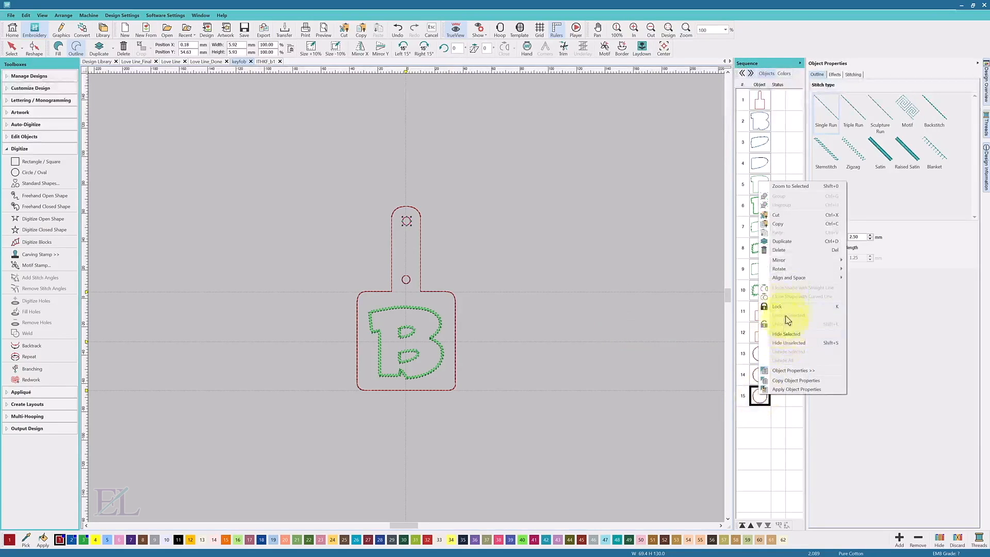
click(782, 242)
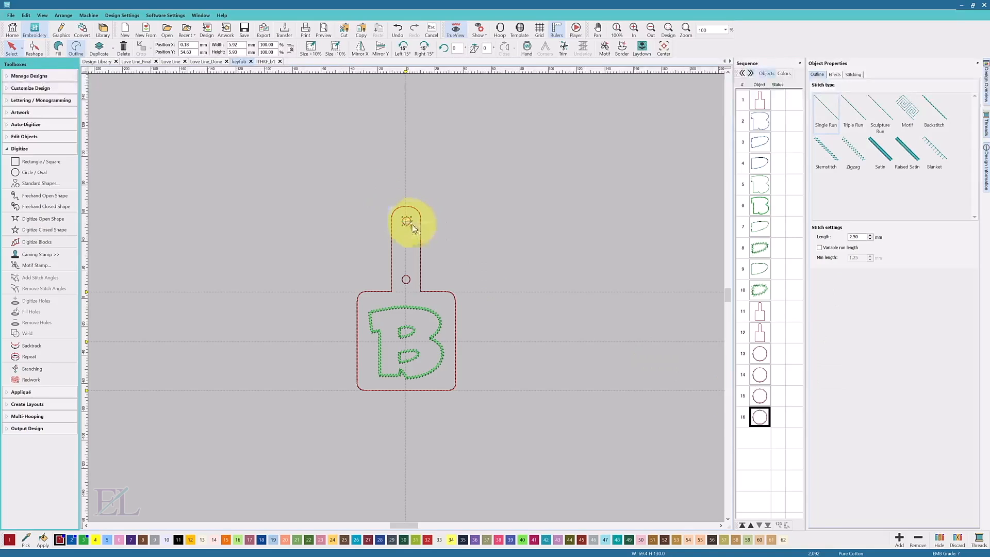
key(Left)
key(Left)
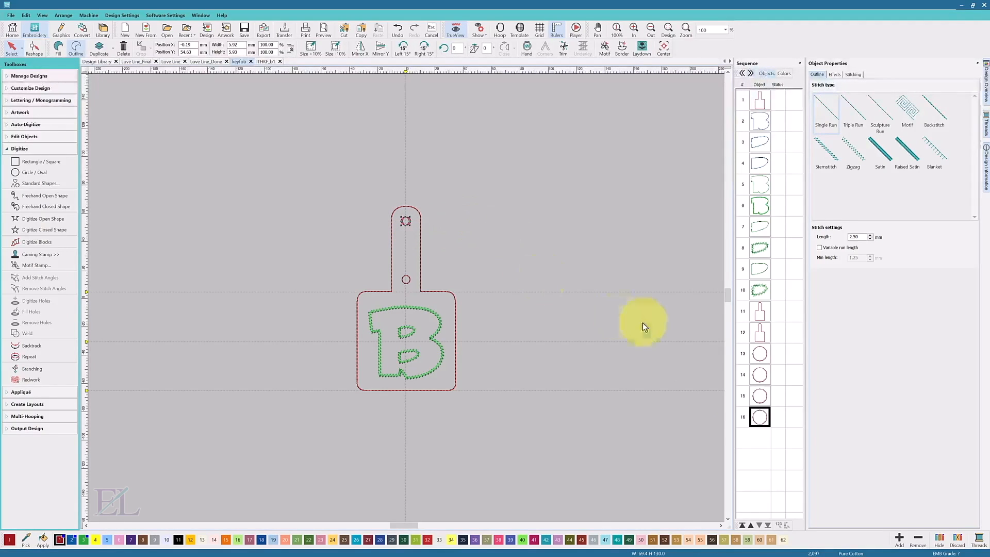
Nudge the original circle at the rounded end and both circles at the tab's base slightly left to line up the holes
click(750, 395)
key(Left)
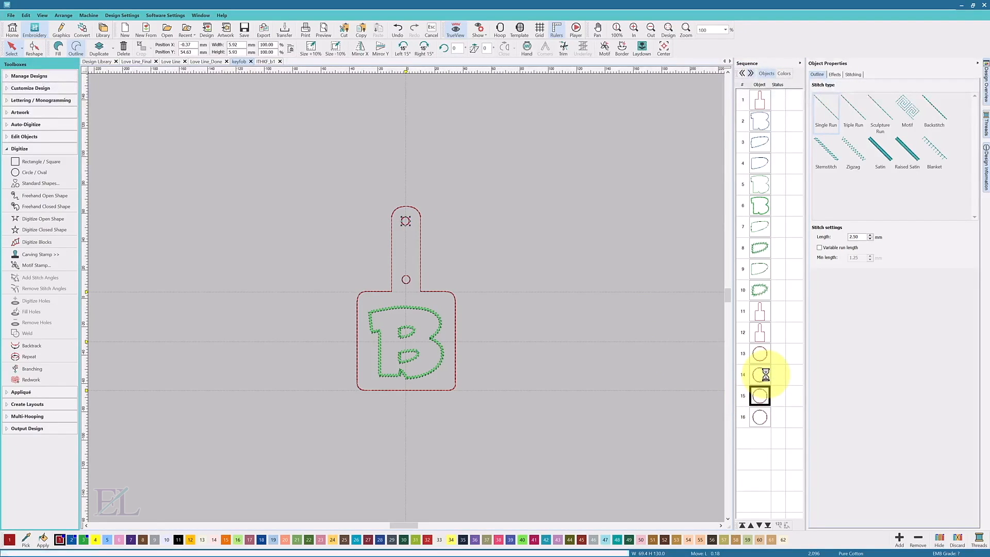
click(405, 279)
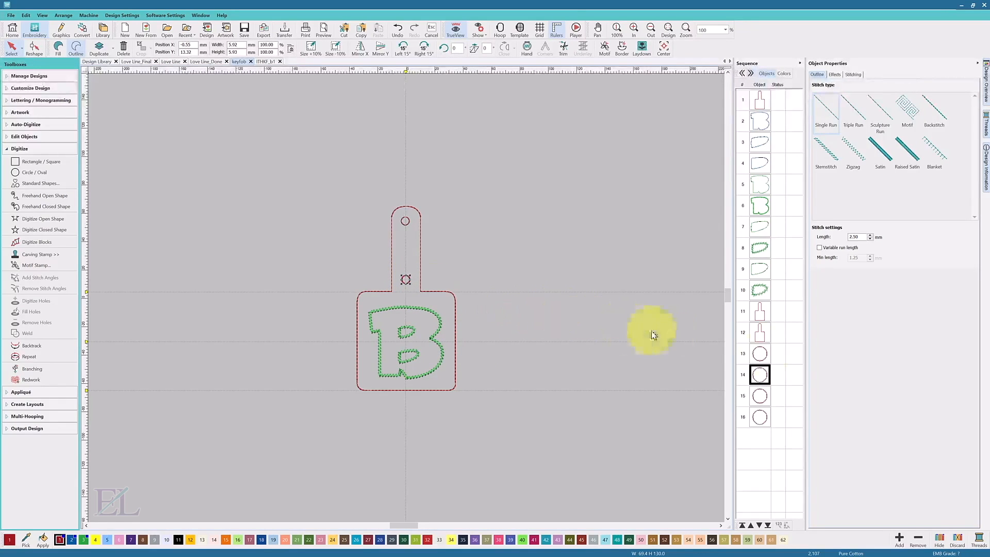
click(758, 353)
key(Left)
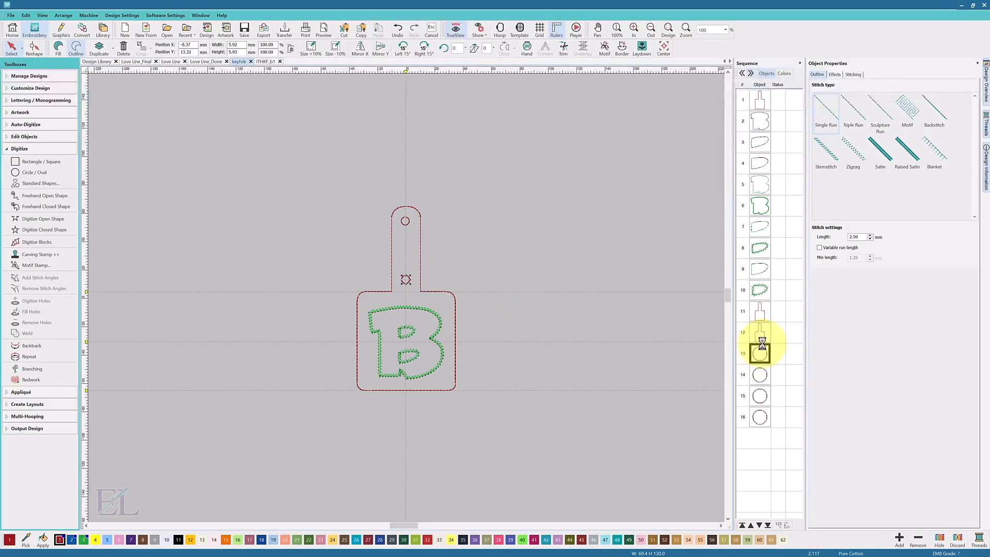
click(628, 160)
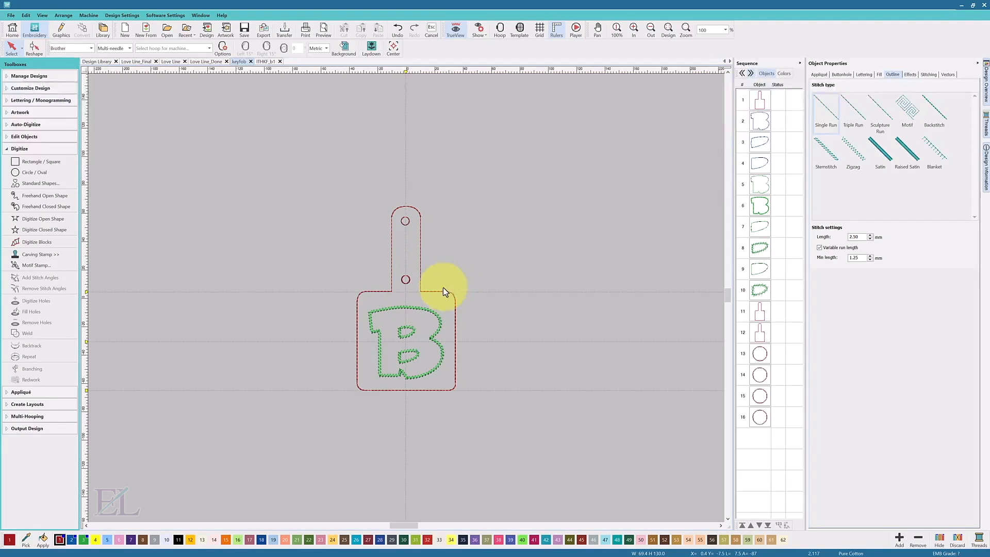
Reshape the first key fob outline by extending the tab's rounded end upward to an overall height of about 142.5 mm
click(759, 99)
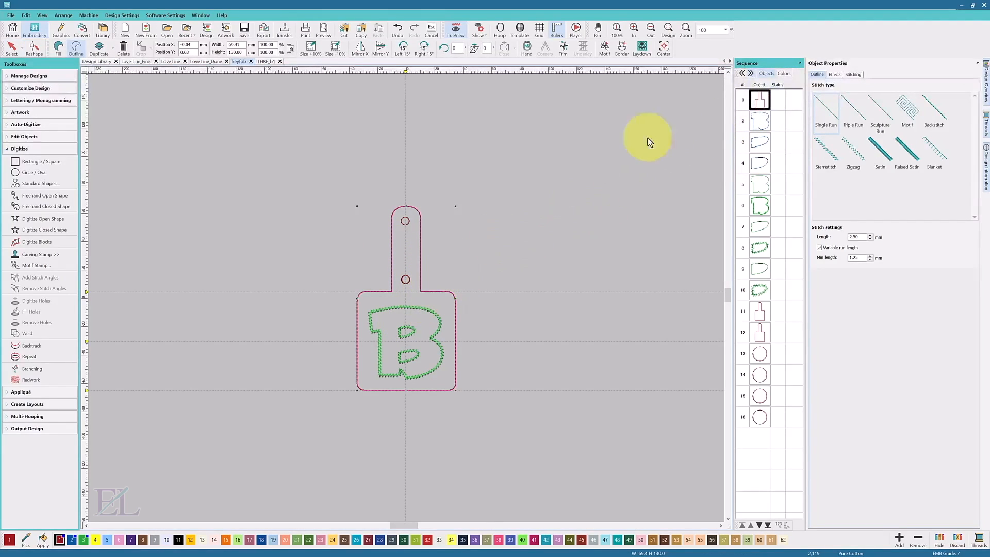
key(h)
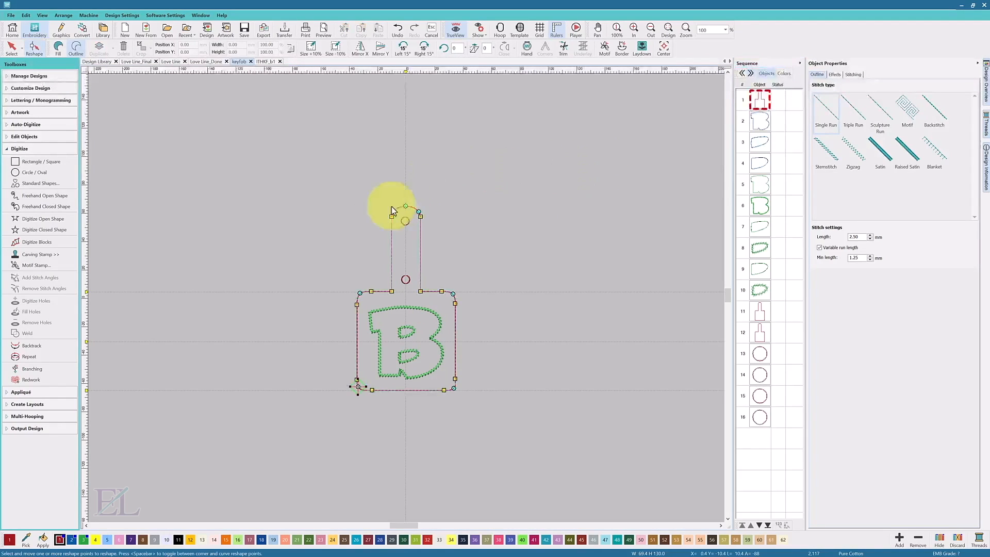
drag(446, 217, 420, 194)
click(497, 164)
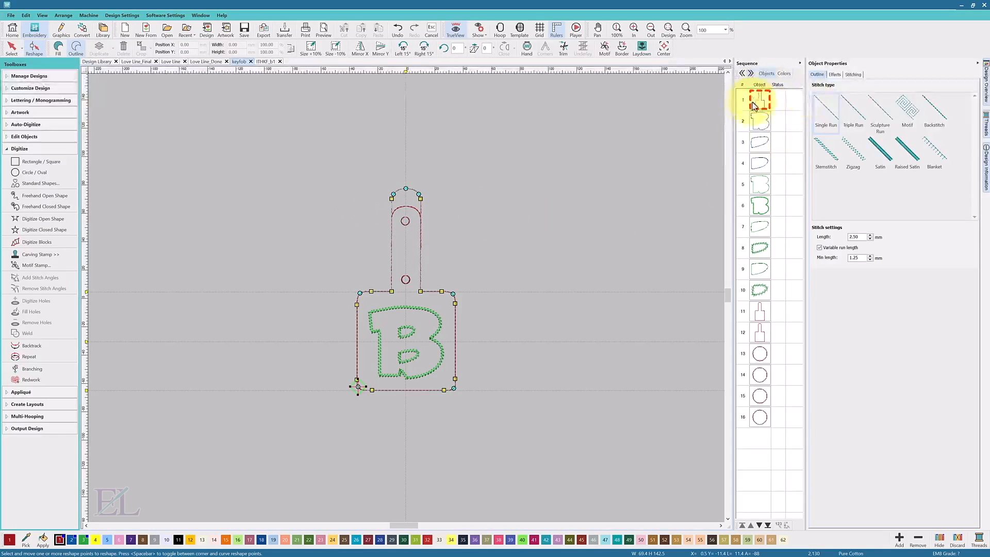
Pull the first outline's upper body corner points outward to an overall width of about 95 mm and leave reshaping
drag(458, 303, 472, 300)
mouse_move(357, 305)
mouse_down()
mouse_move(326, 305)
mouse_move(337, 303)
mouse_up()
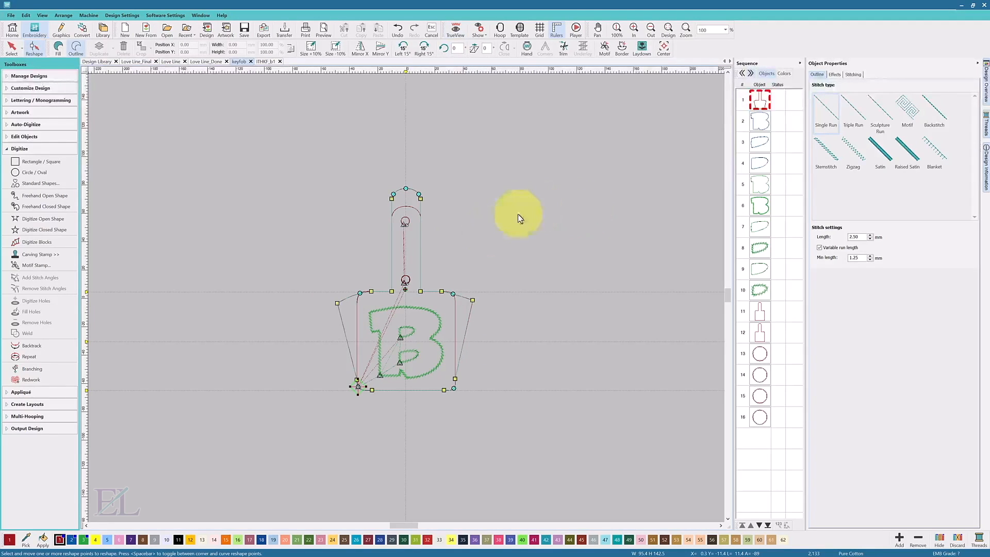
click(11, 47)
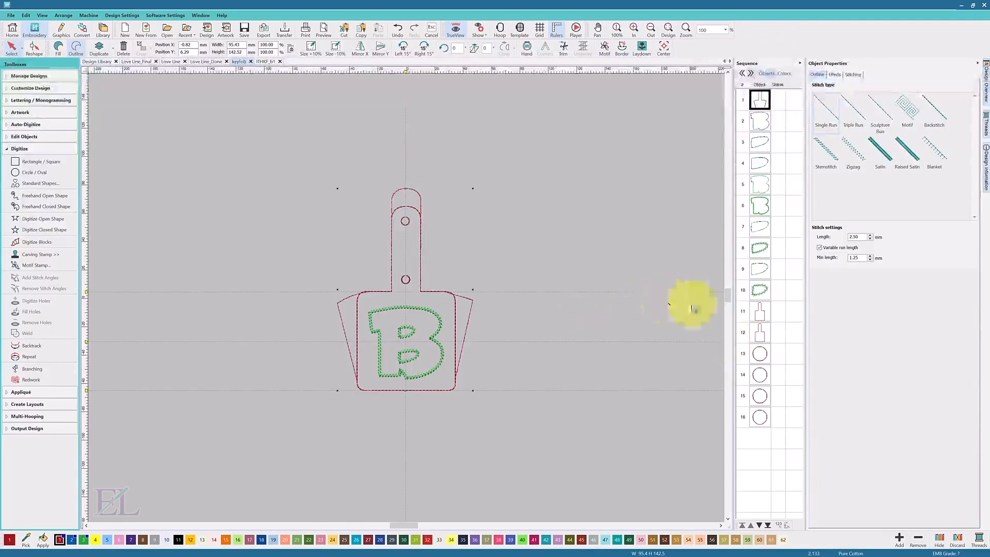
Undo the reshaping of the first key fob outline and deselect it
click(393, 30)
click(401, 30)
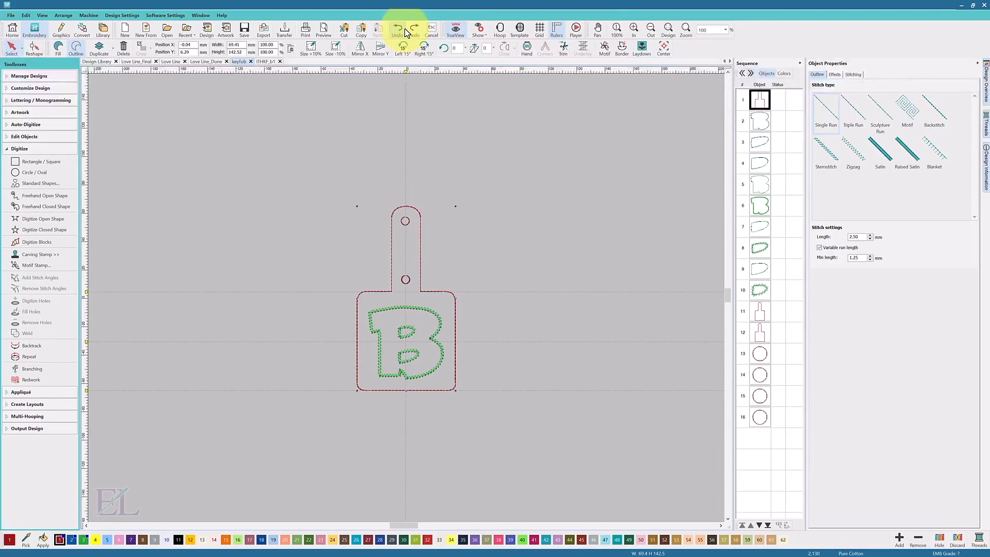
click(442, 188)
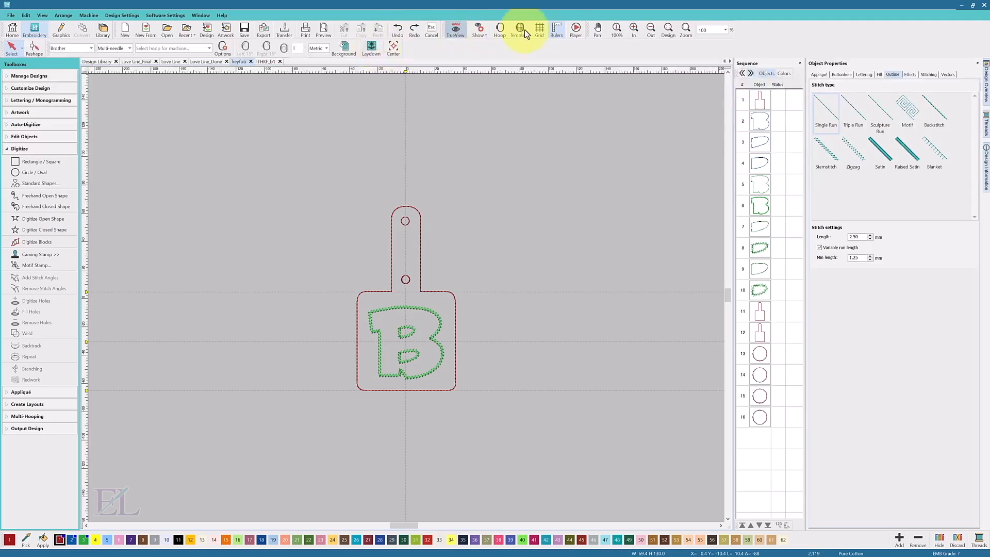
Step through the design's stitching sequence in the stitch Player, from the placement outline through the letter B to the later key fob outlines
click(575, 31)
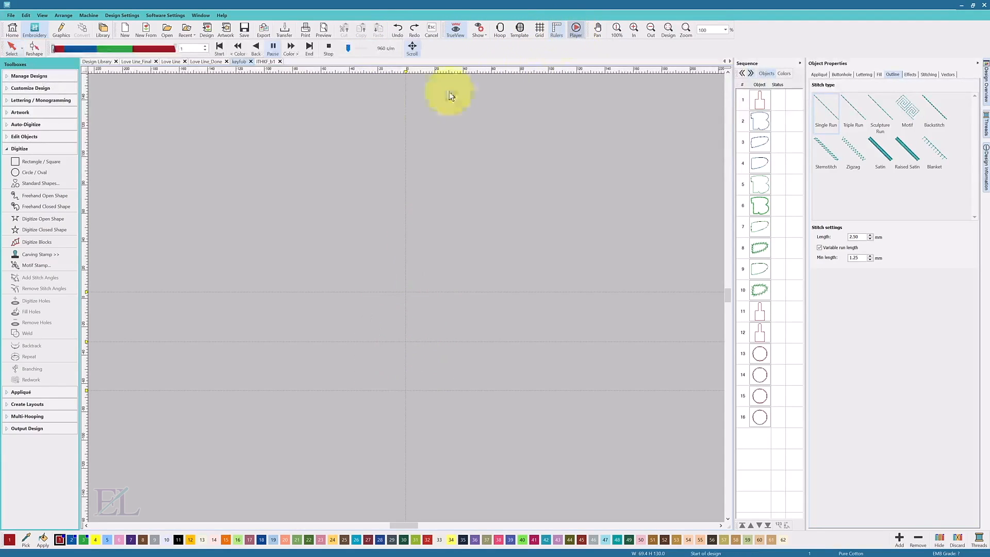
drag(53, 49, 69, 54)
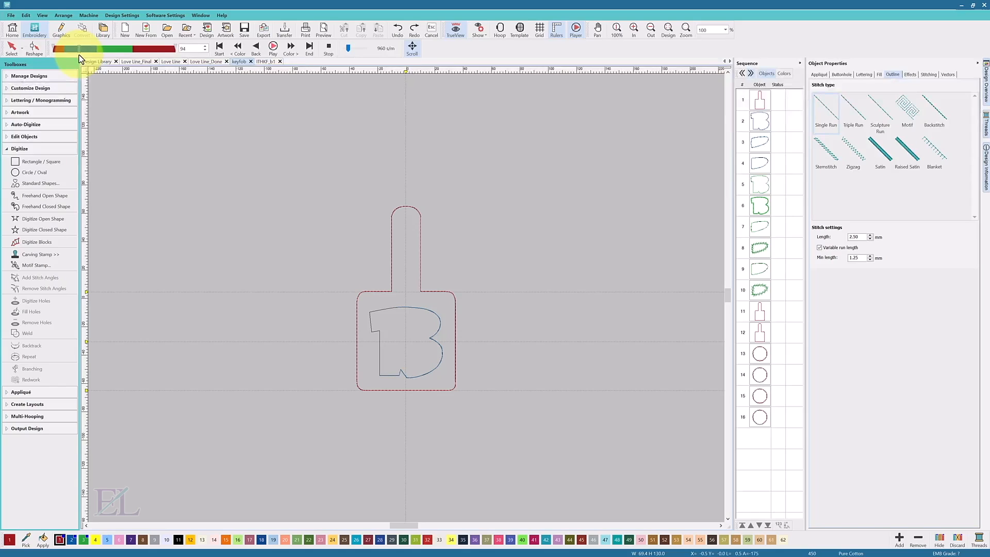
drag(79, 55, 175, 48)
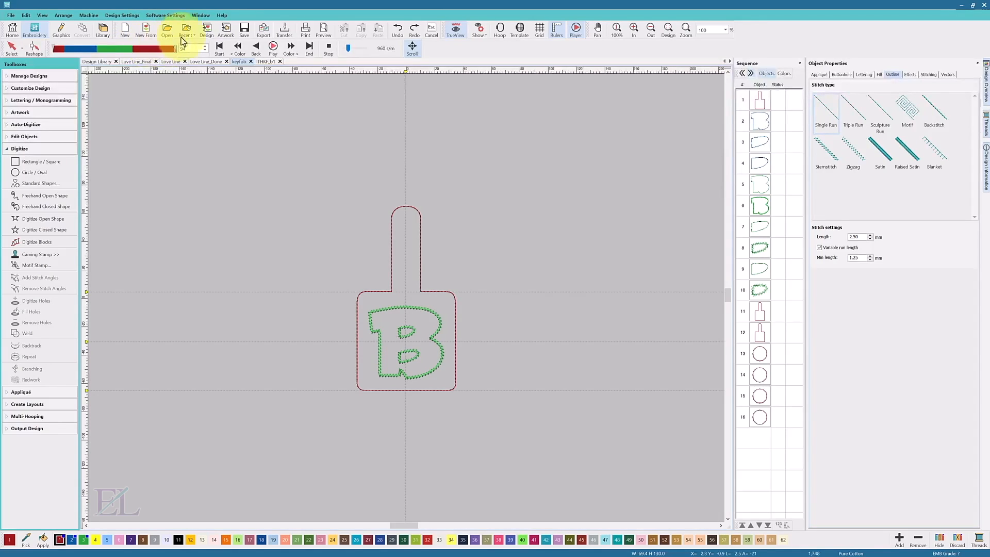